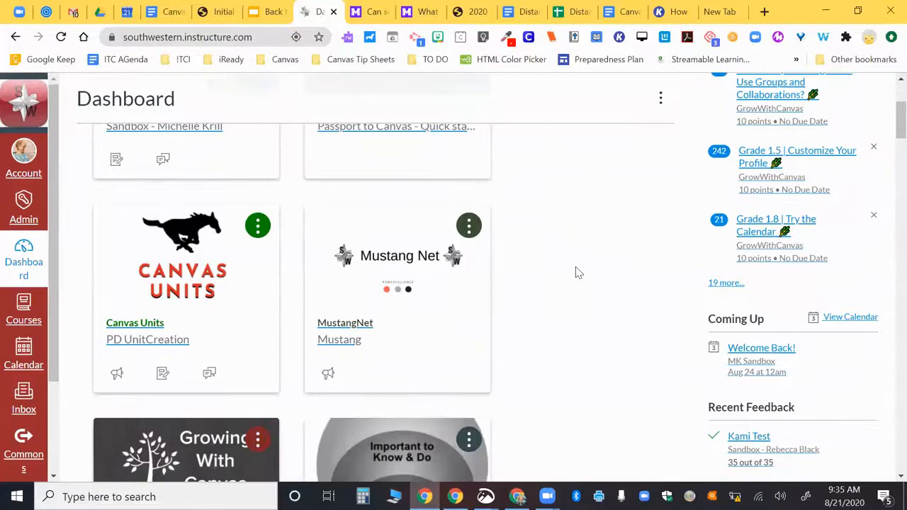
# Check the Canvas: Import Content instructions document and open the MK Sandbox course from the dashboard.
pyautogui.scroll(3, 576, 273)
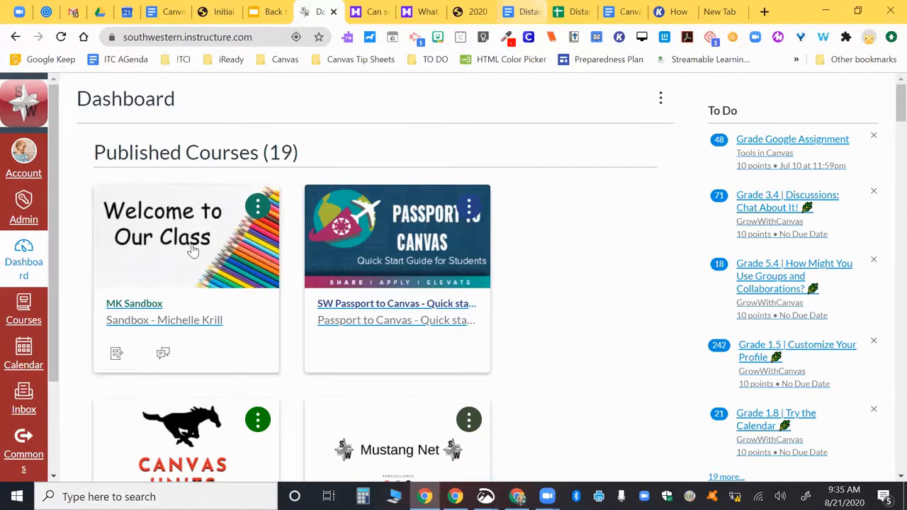
pyautogui.click(623, 12)
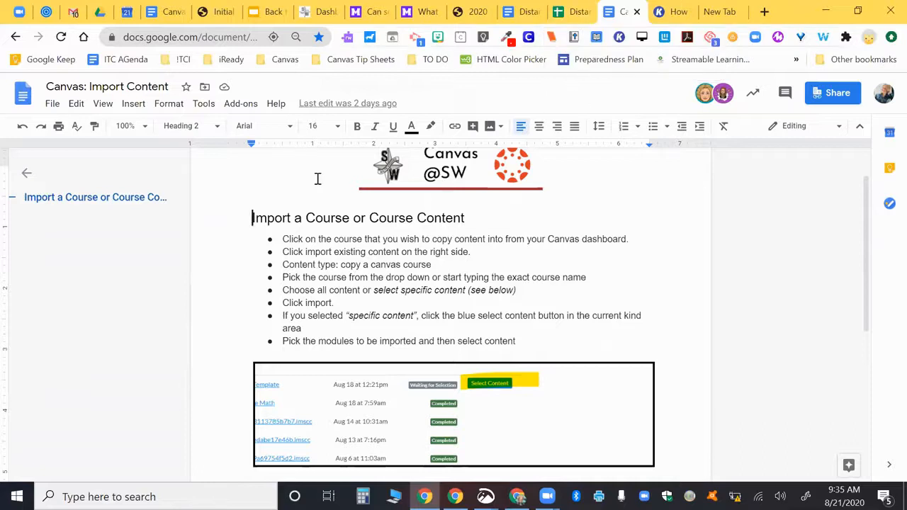
pyautogui.click(320, 12)
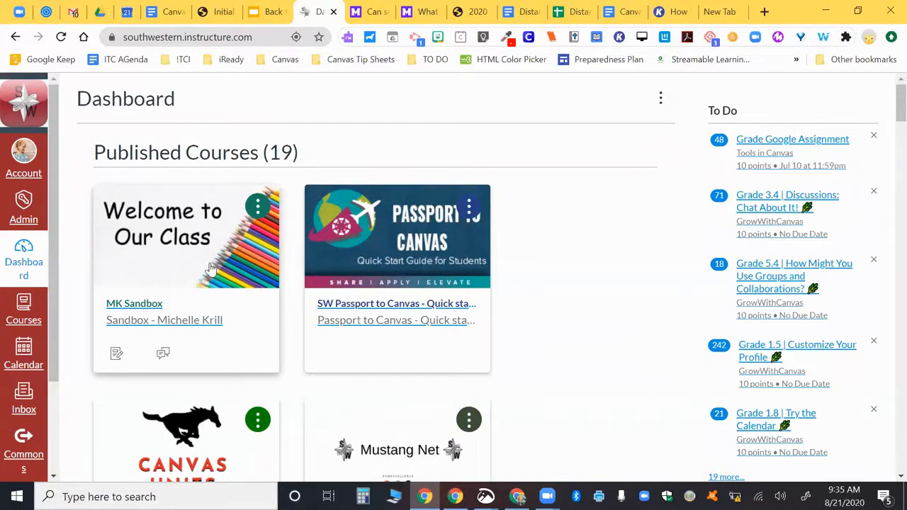
pyautogui.click(173, 224)
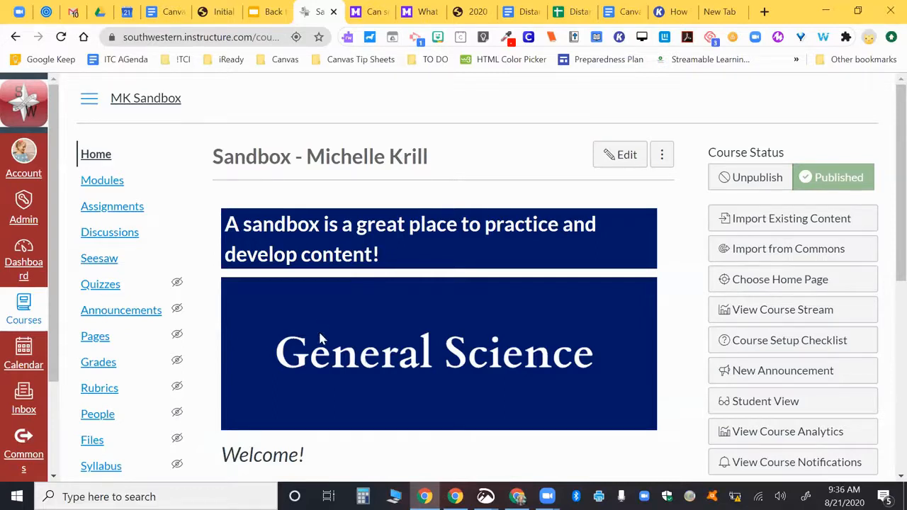
# Examine the MK Sandbox home page, including its banner, welcome message, navigation tips and course navigation links.
pyautogui.scroll(-1, 305, 259)
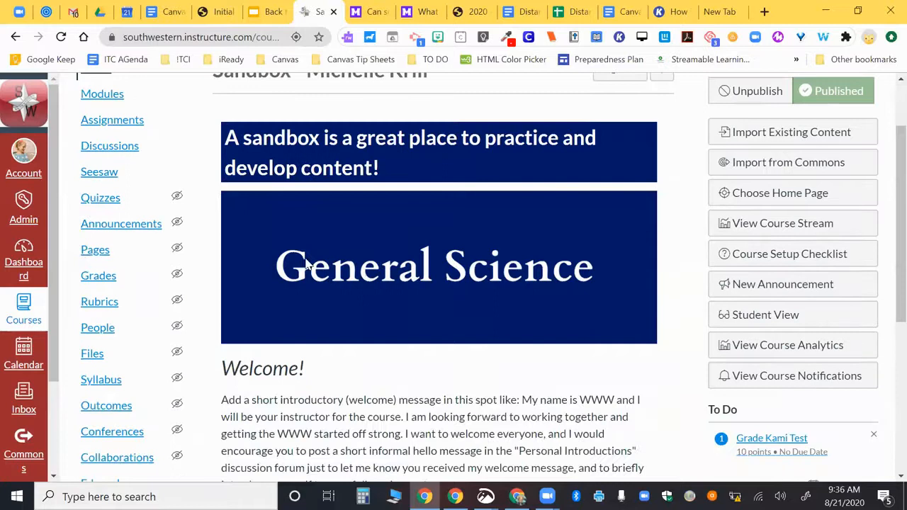
pyautogui.scroll(-4, 306, 264)
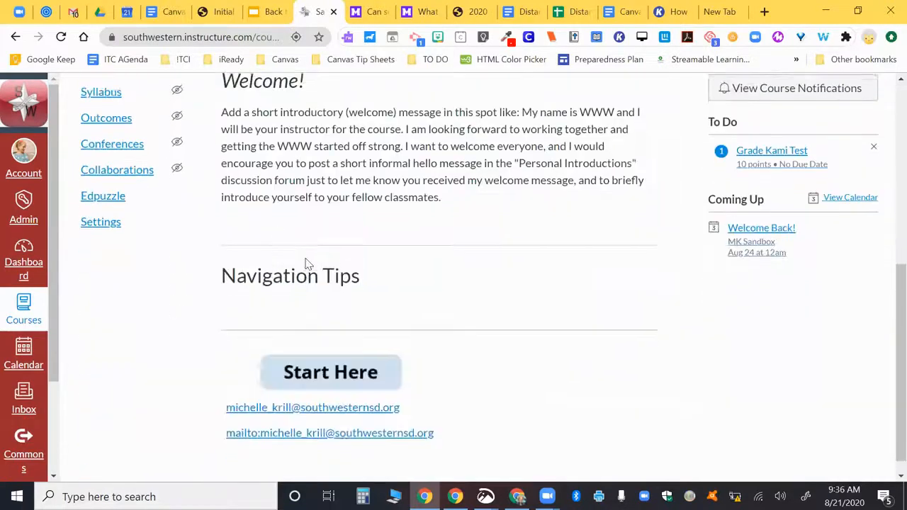
pyautogui.scroll(3, 306, 264)
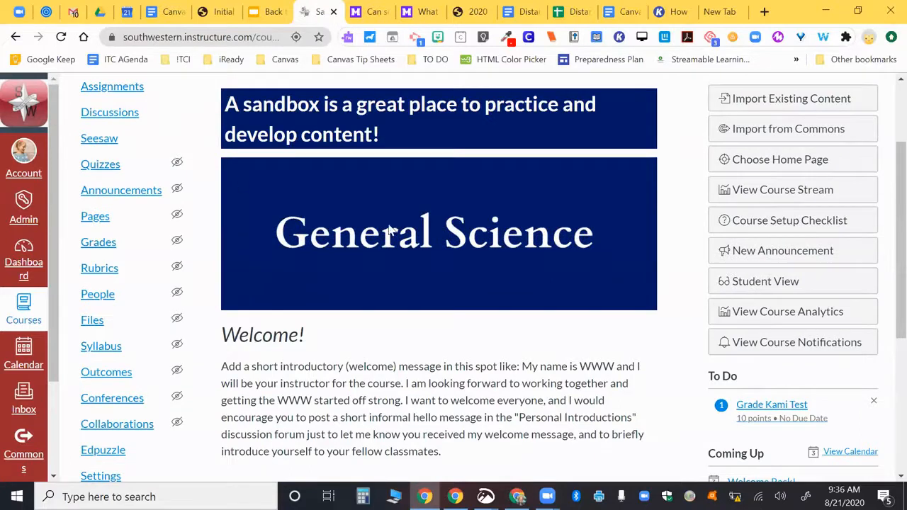
pyautogui.scroll(-3, 305, 384)
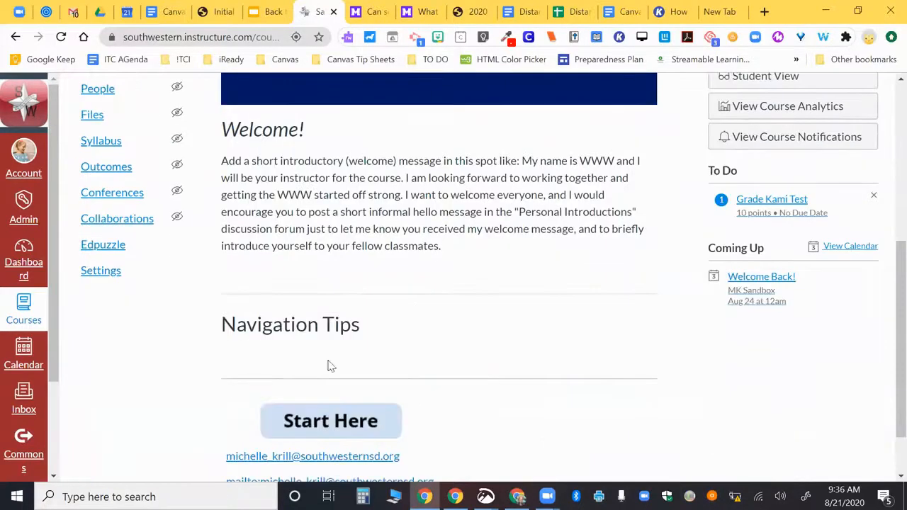
pyautogui.scroll(-1, 297, 353)
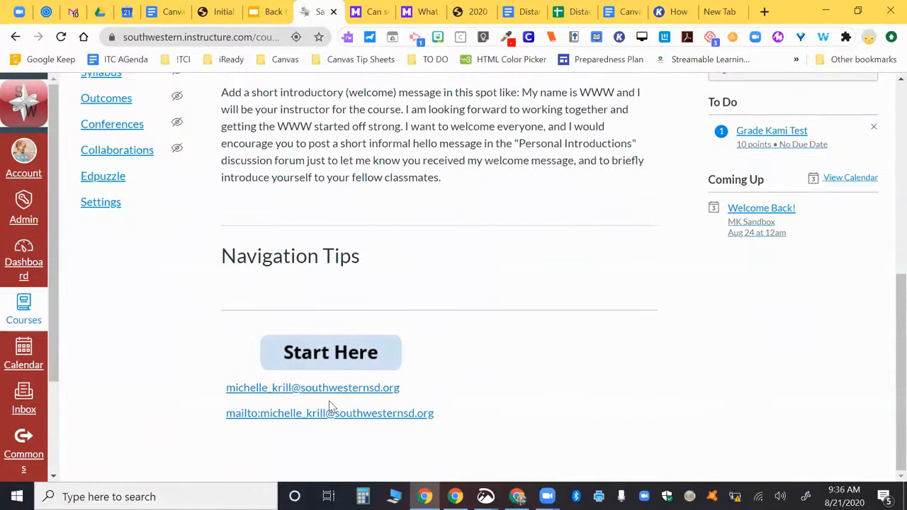
pyautogui.scroll(3, 197, 301)
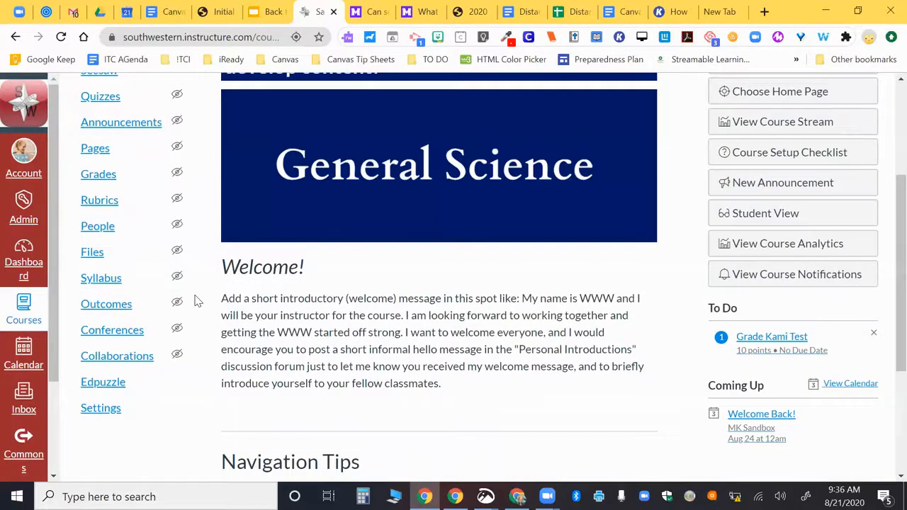
pyautogui.scroll(1, 150, 219)
pyautogui.scroll(-3, 148, 218)
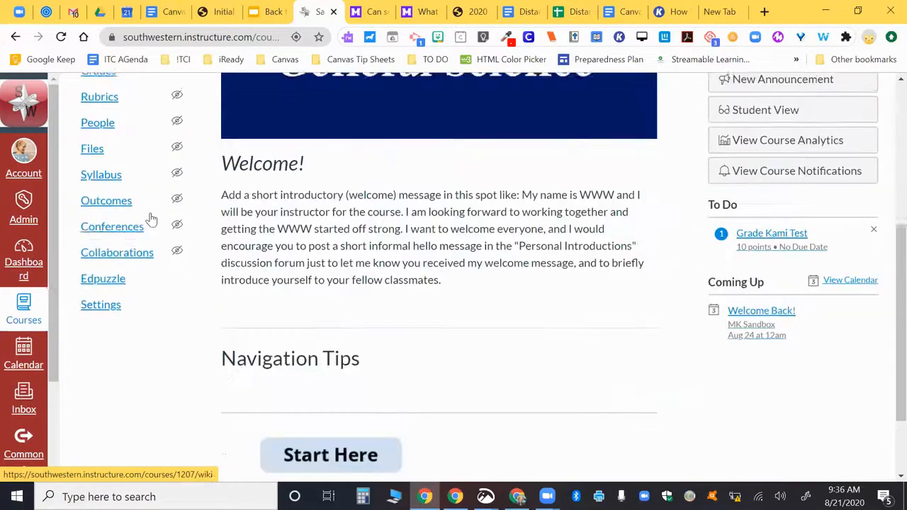
# Open the course settings and show the options for arranging the course navigation.
pyautogui.click(98, 305)
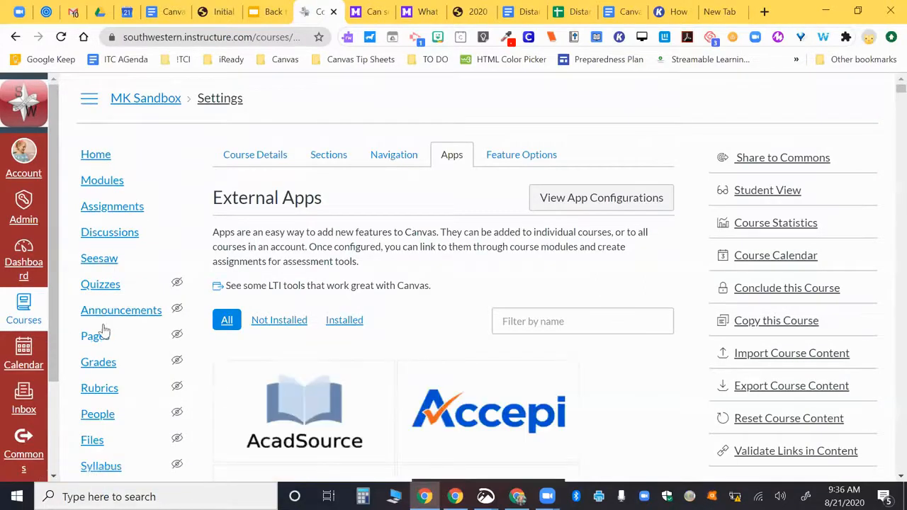
pyautogui.scroll(-4, 115, 338)
pyautogui.scroll(-1, 115, 338)
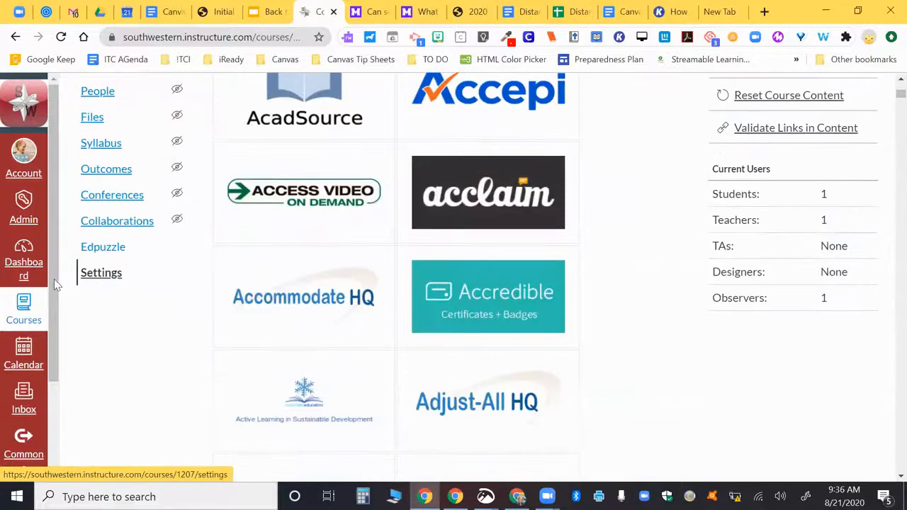
pyautogui.scroll(1, 111, 307)
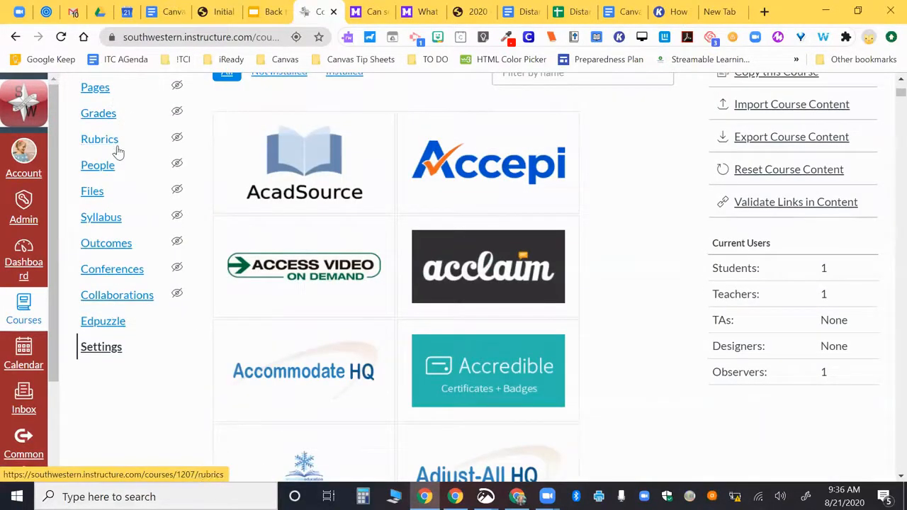
pyautogui.scroll(3, 115, 150)
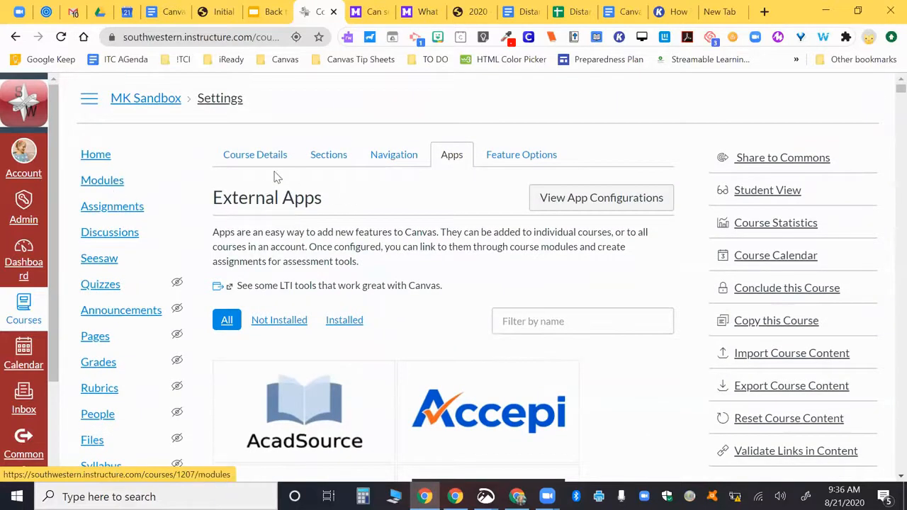
pyautogui.click(394, 157)
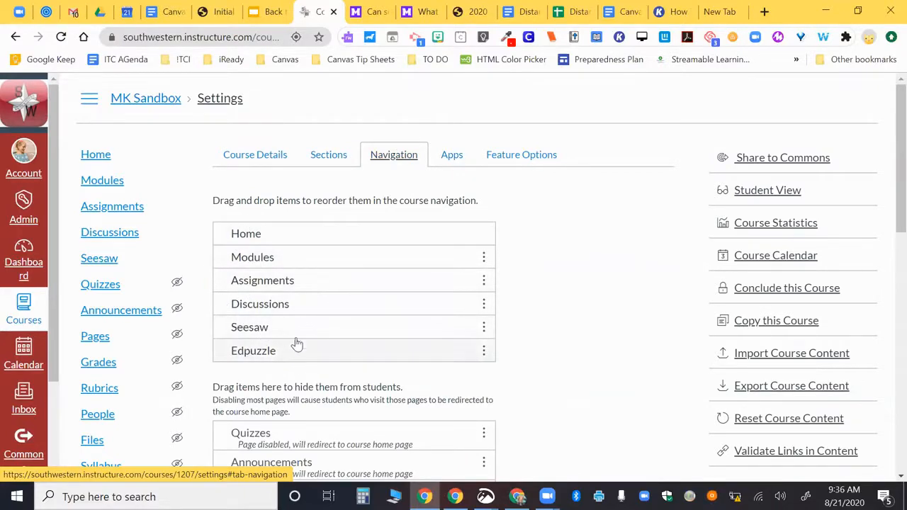
# Move Edpuzzle and Seesaw into the group of navigation items hidden from students.
pyautogui.scroll(-2, 297, 344)
pyautogui.moveTo(310, 269); pyautogui.dragTo(311, 350)
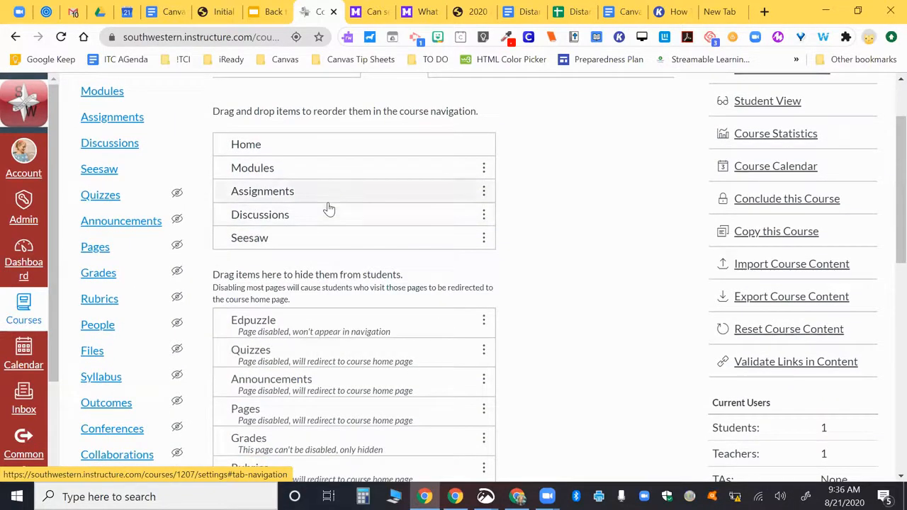
pyautogui.moveTo(306, 248); pyautogui.dragTo(305, 302)
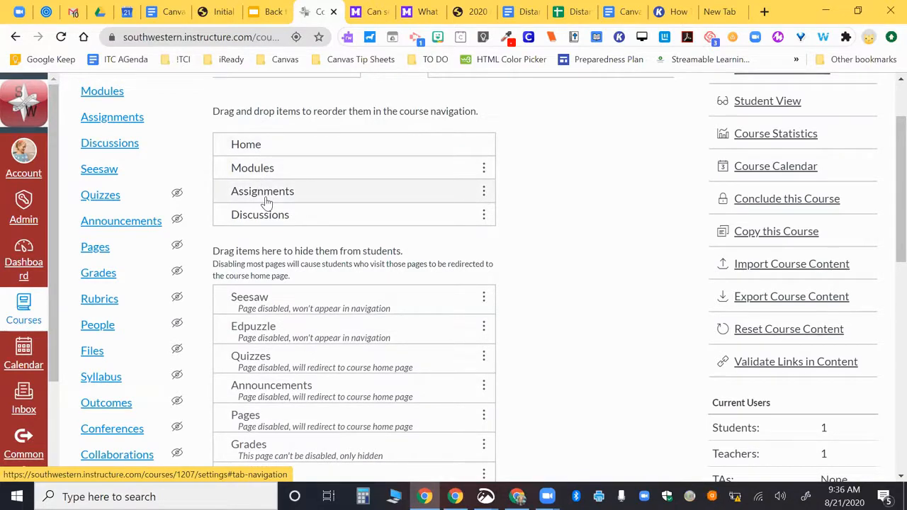
# Make Grades and Announcements visible in the course navigation, placing Grades below Modules and Announcements directly below Home.
pyautogui.moveTo(253, 454); pyautogui.dragTo(274, 247)
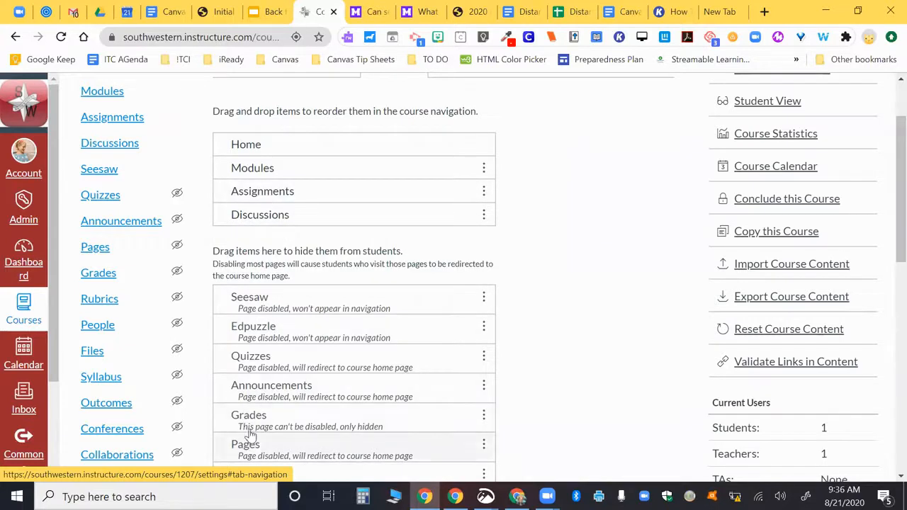
pyautogui.moveTo(254, 198); pyautogui.dragTo(258, 191)
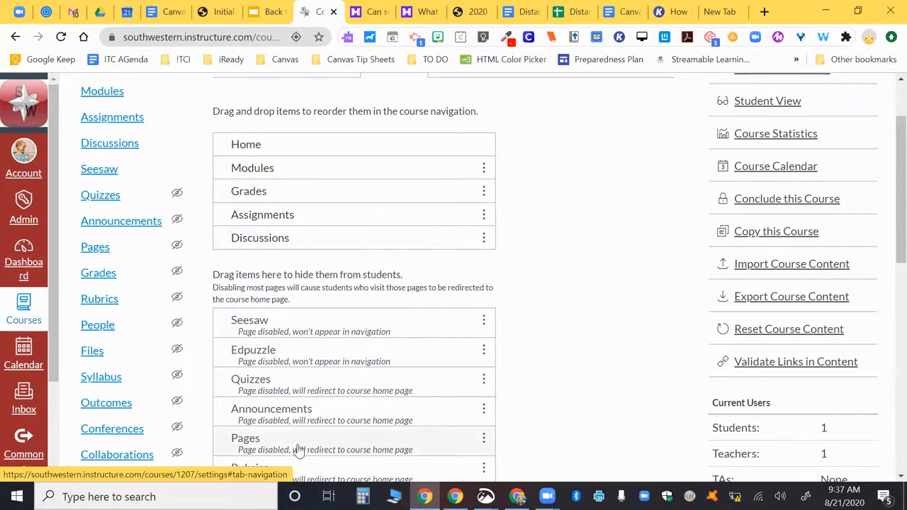
pyautogui.moveTo(297, 409); pyautogui.dragTo(307, 170)
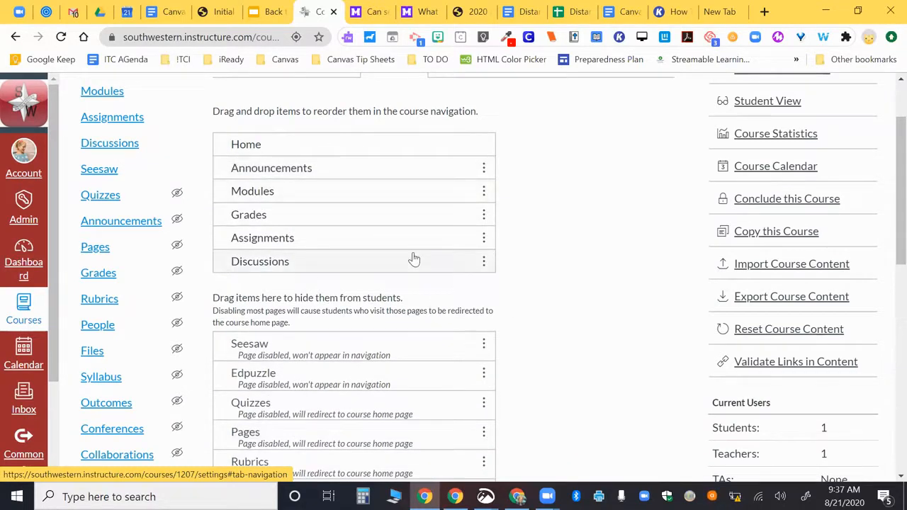
pyautogui.scroll(-2, 413, 257)
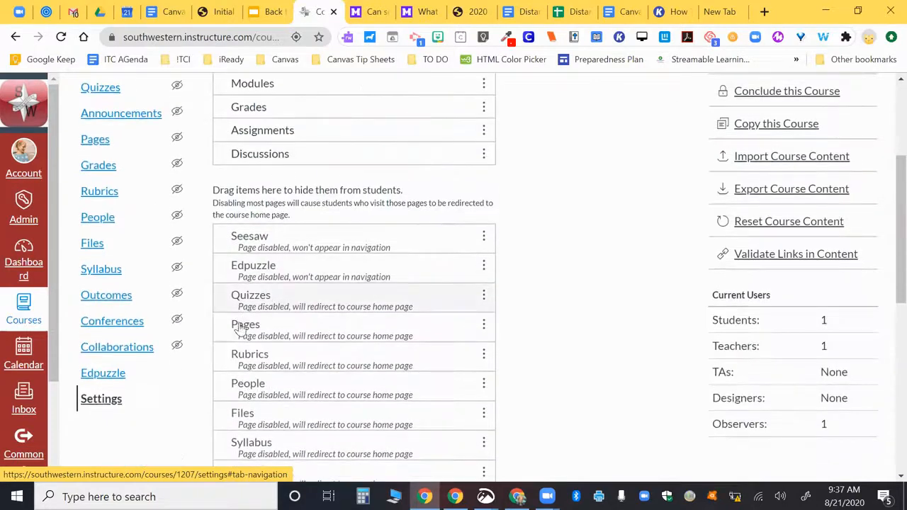
pyautogui.scroll(2, 257, 326)
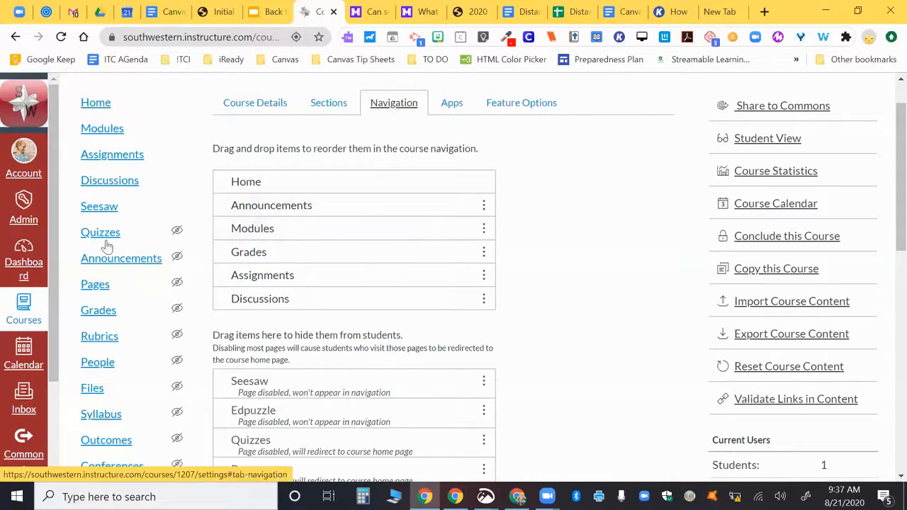
# View the course details and start a course content import with the content type Copy a Canvas Course.
pyautogui.click(253, 113)
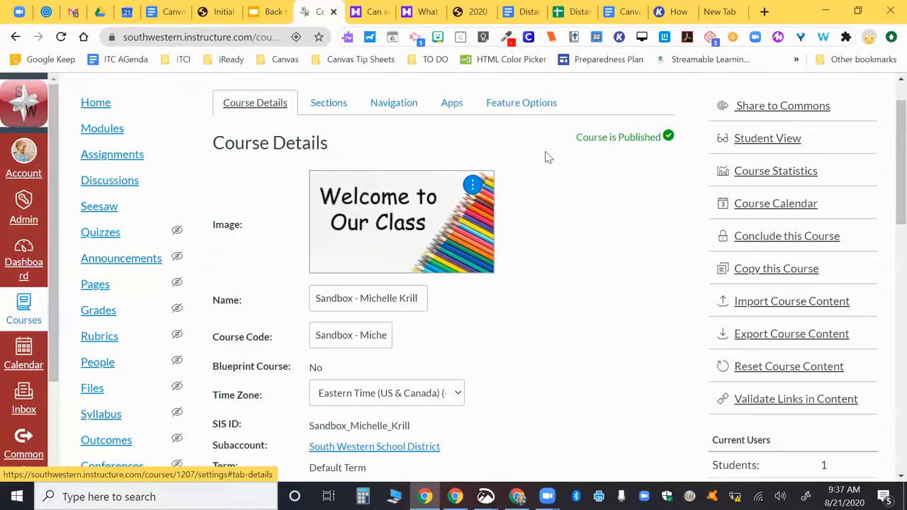
pyautogui.scroll(1, 656, 276)
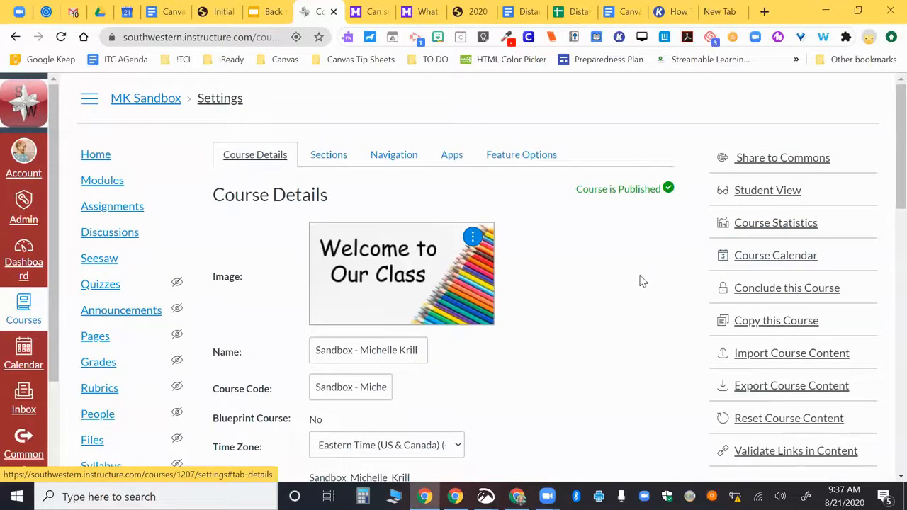
pyautogui.scroll(-1, 643, 281)
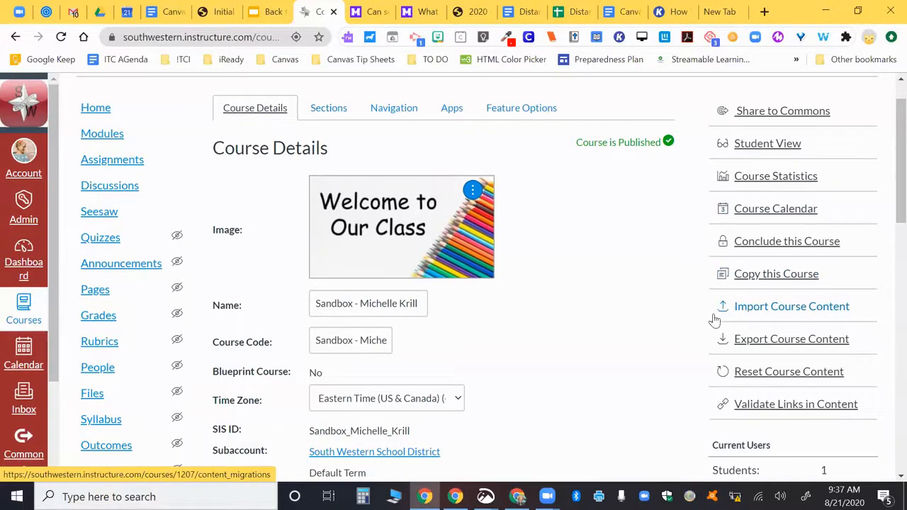
pyautogui.click(771, 312)
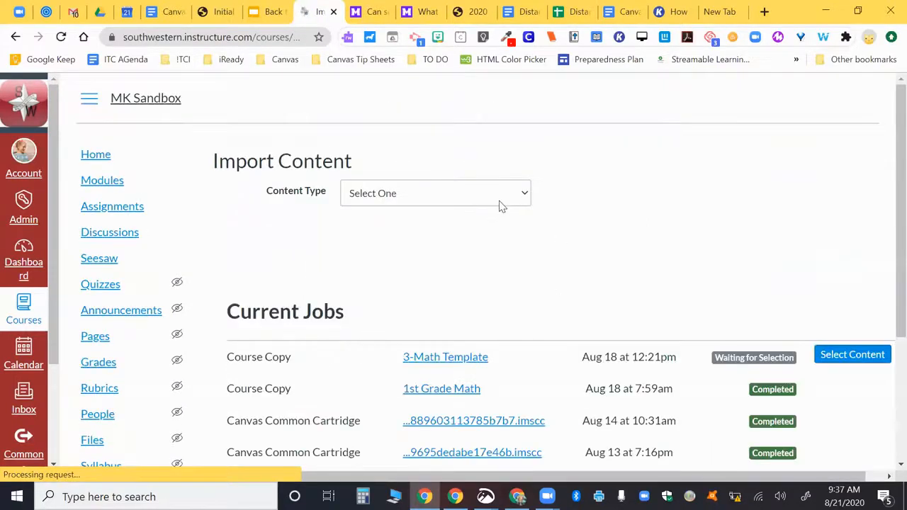
pyautogui.click(499, 201)
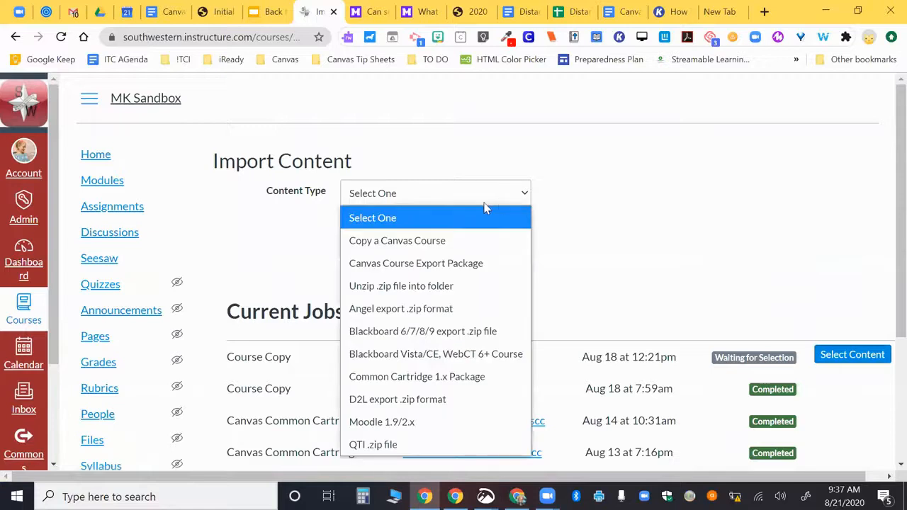
pyautogui.click(418, 241)
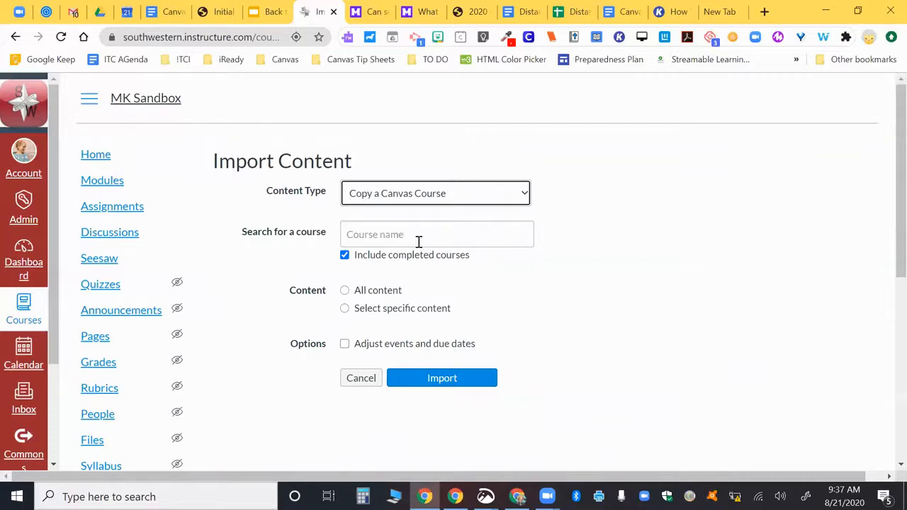
pyautogui.click(418, 242)
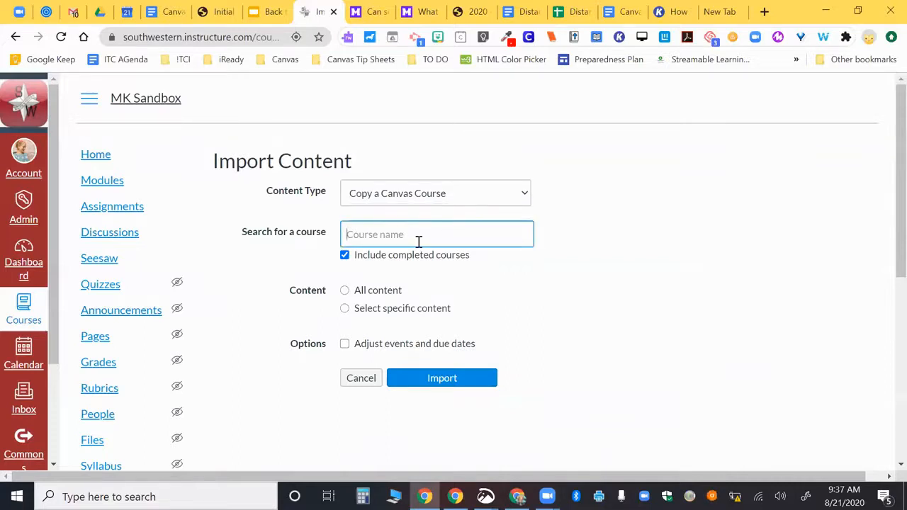
pyautogui.write('canvas')
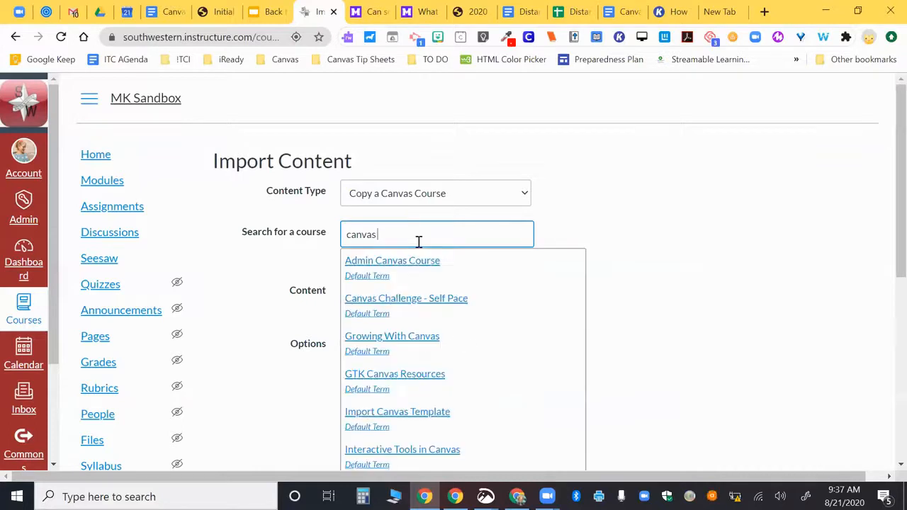
pyautogui.press('BackSpace')
pyautogui.press('BackSpace')
pyautogui.press('BackSpace')
pyautogui.press('BackSpace')
pyautogui.press('BackSpace')
pyautogui.press('BackSpace')
pyautogui.write('3-')
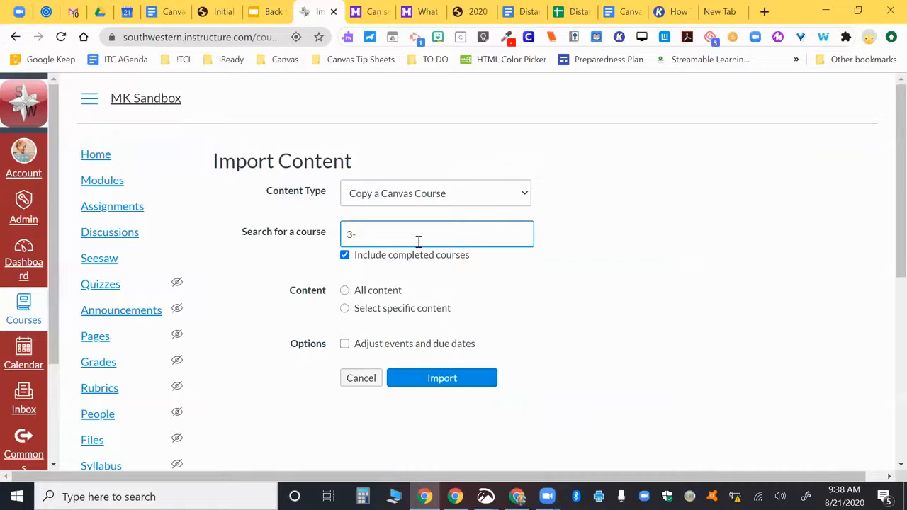
pyautogui.write('tem')
pyautogui.hotkey('ctrl', 'a')
pyautogui.press('BackSpace')
# Search the courses for "canvas" and choose Interactive Tools in Canvas as the course to copy.
pyautogui.write('canva')
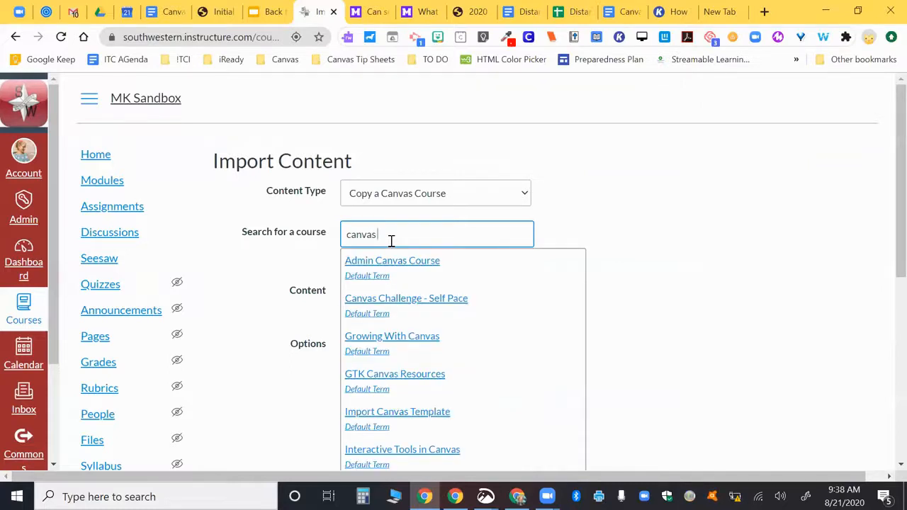
pyautogui.scroll(-1, 347, 425)
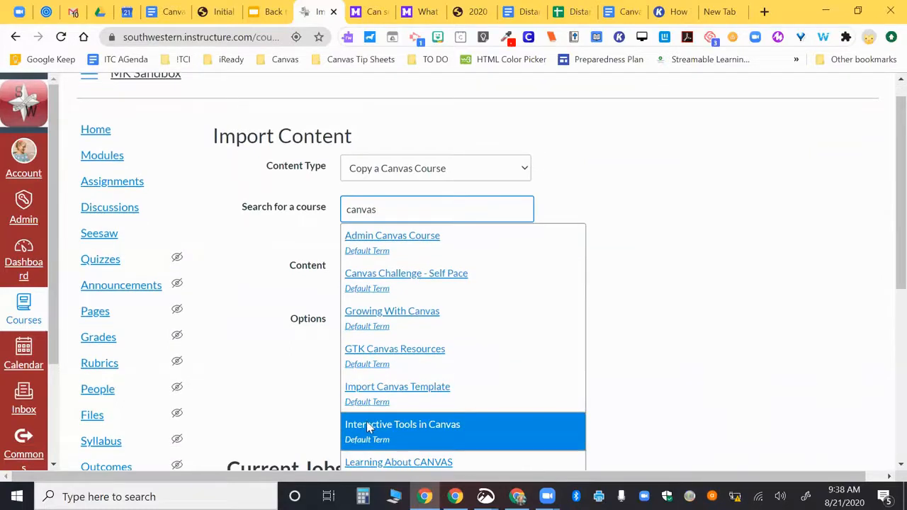
pyautogui.click(368, 426)
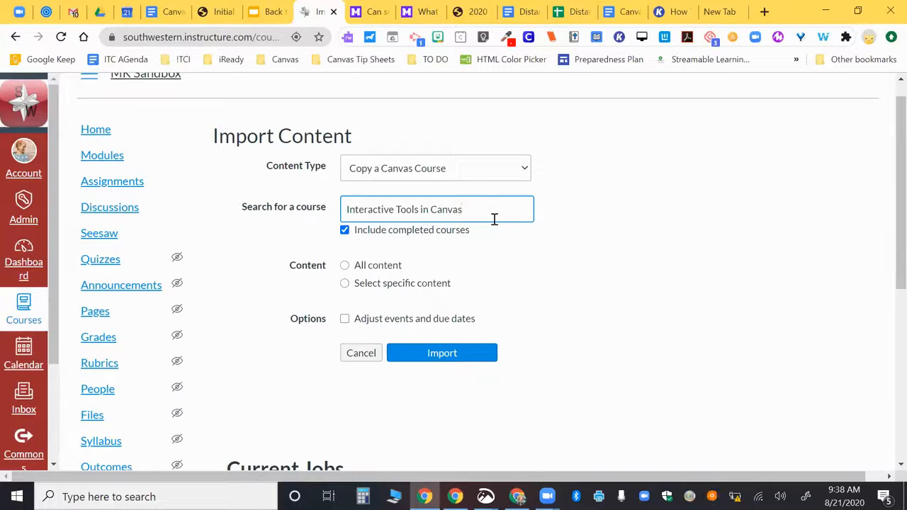
# Set the course copy to import only specifically selected content.
pyautogui.click(344, 285)
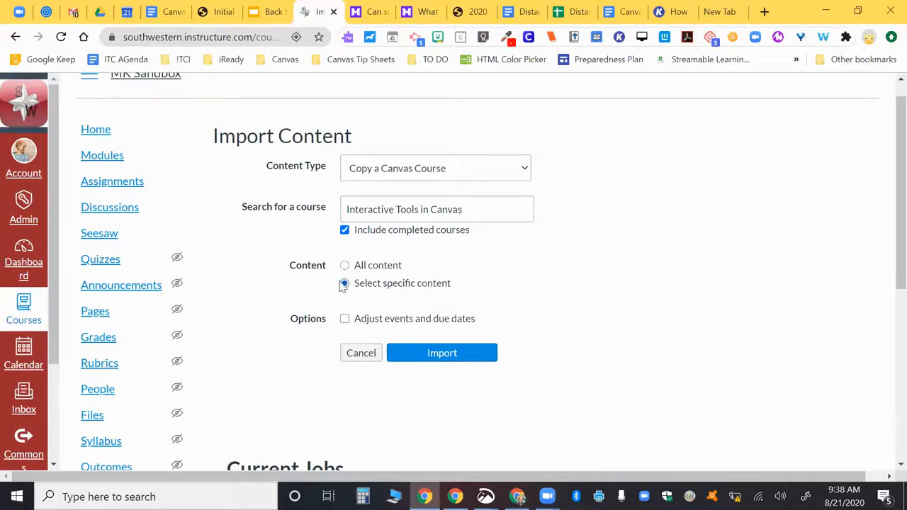
pyautogui.scroll(-2, 443, 282)
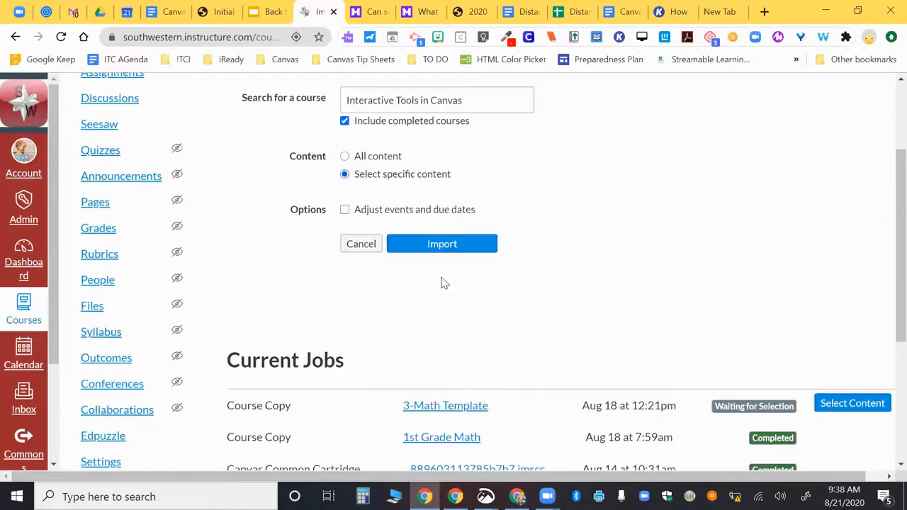
pyautogui.scroll(2, 442, 283)
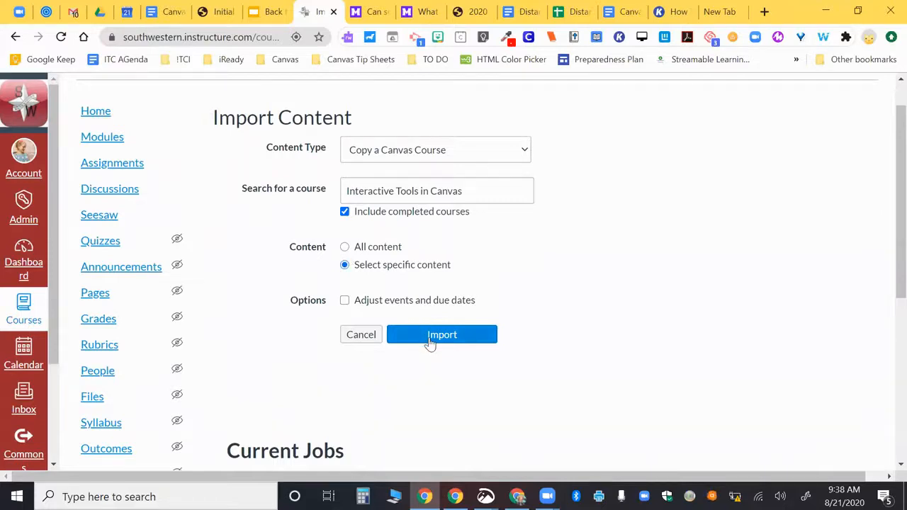
# Try the option to adjust events and due dates, viewing its date settings, and leave it turned off.
pyautogui.click(344, 301)
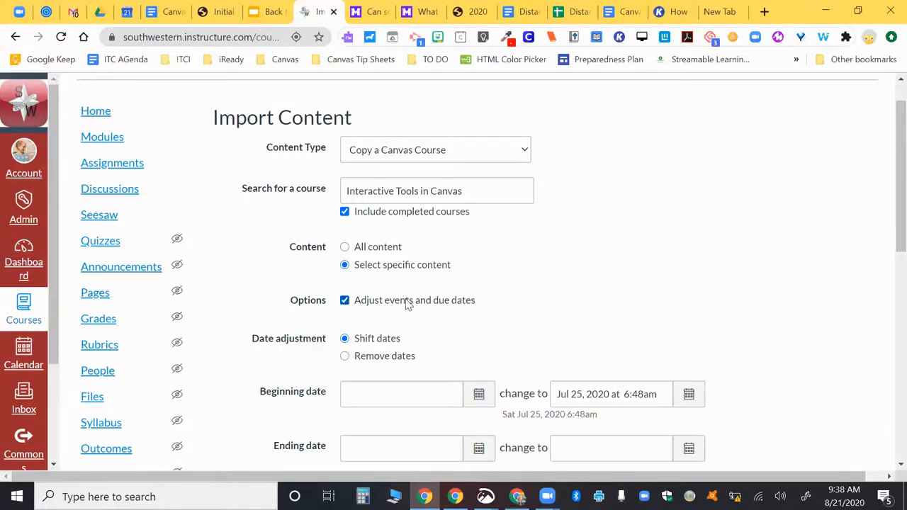
pyautogui.scroll(-1, 408, 303)
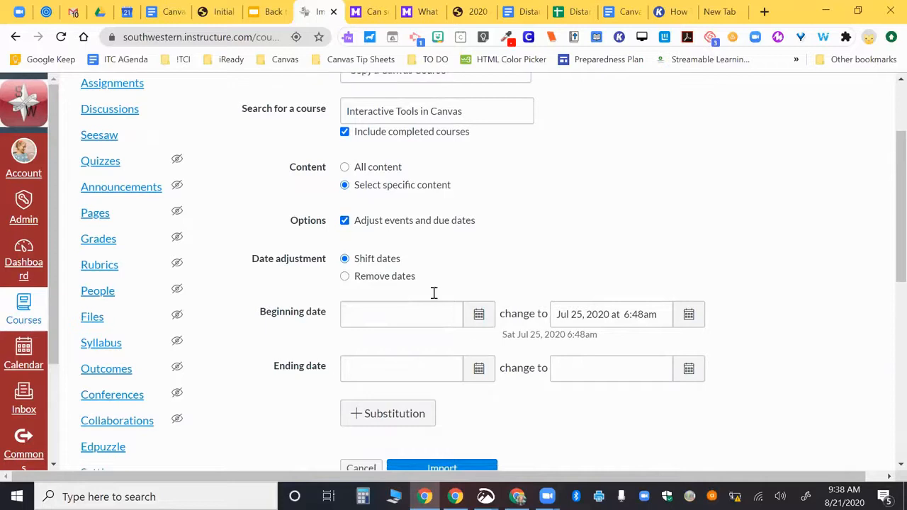
pyautogui.click(345, 221)
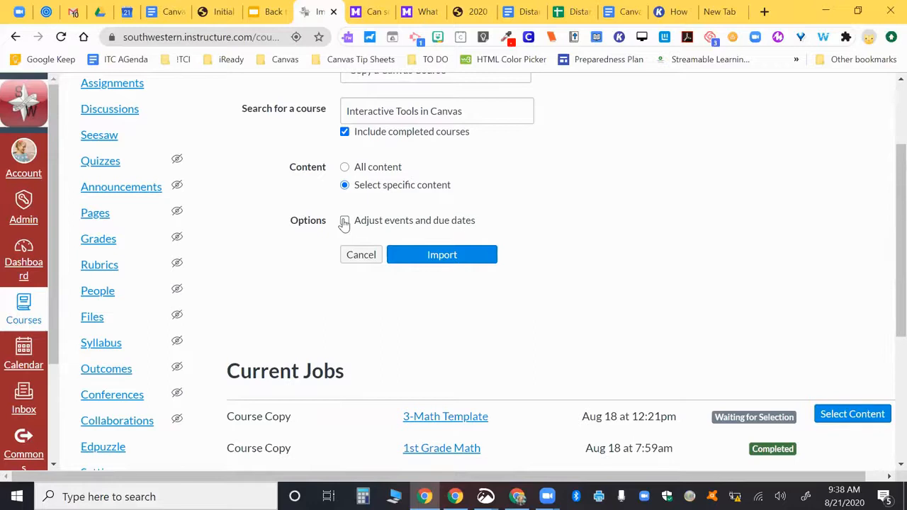
pyautogui.click(345, 221)
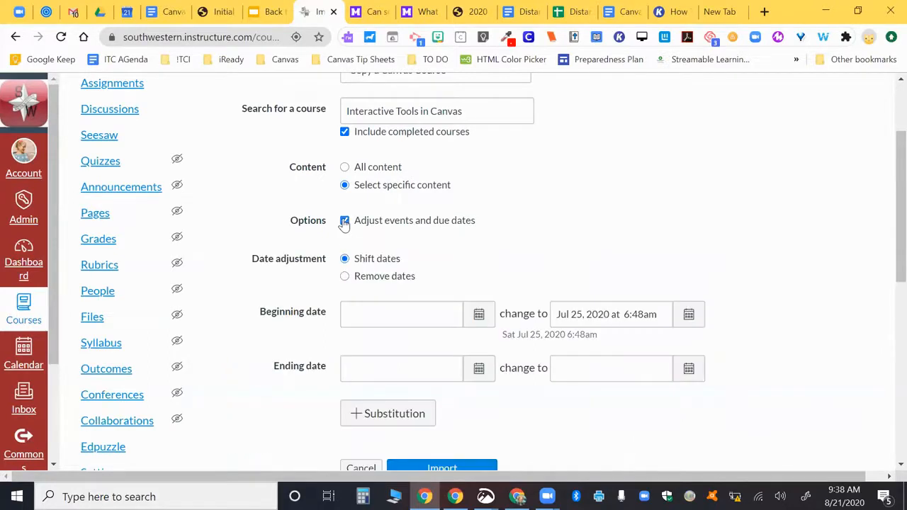
pyautogui.click(345, 221)
# Start the import of the Interactive Tools in Canvas course.
pyautogui.scroll(-1, 376, 248)
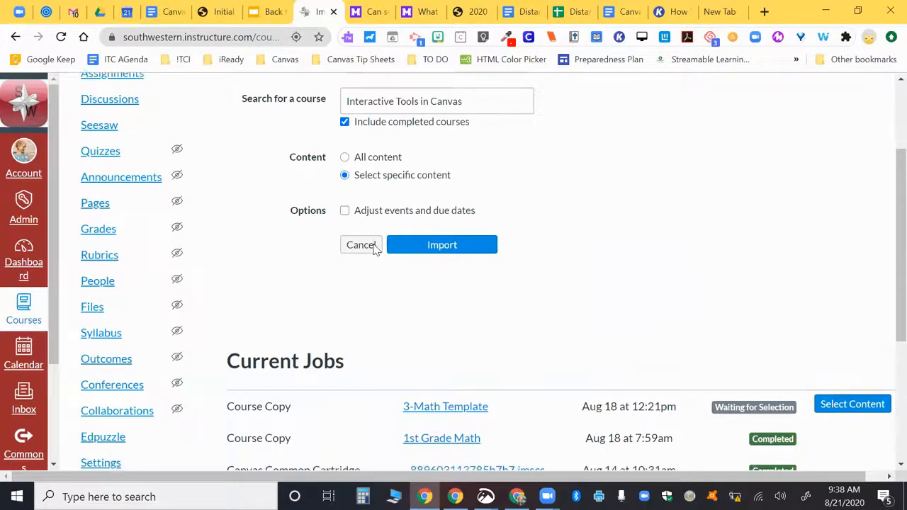
pyautogui.scroll(-1, 375, 248)
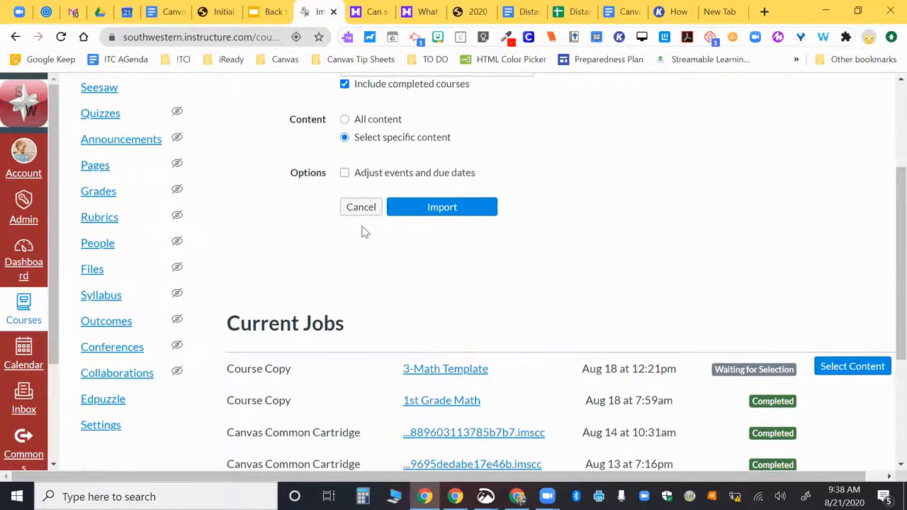
pyautogui.click(450, 219)
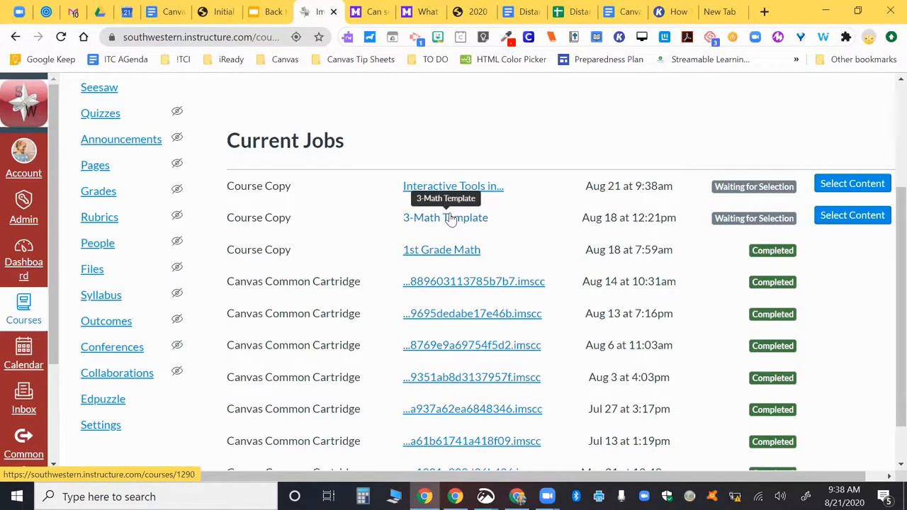
# Open the content selection of the 3-Math Template import job and expand its Modules list.
pyautogui.scroll(1, 531, 229)
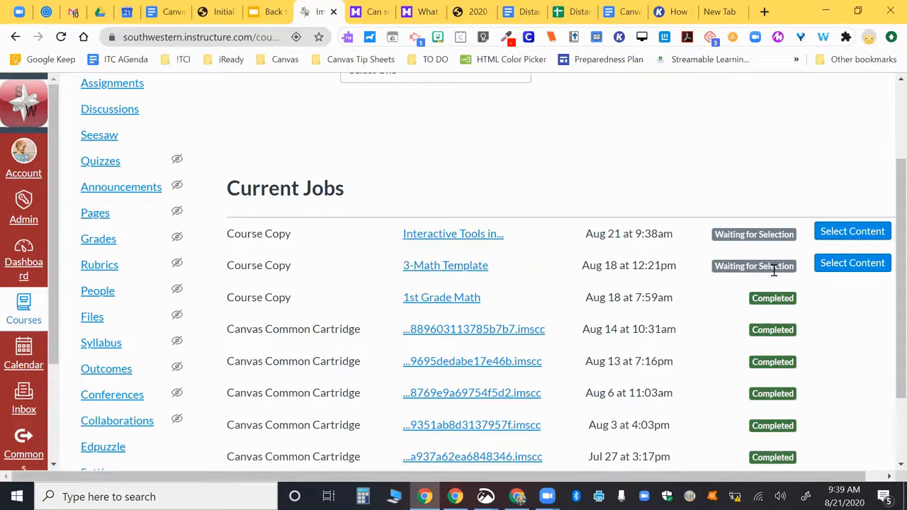
pyautogui.click(844, 275)
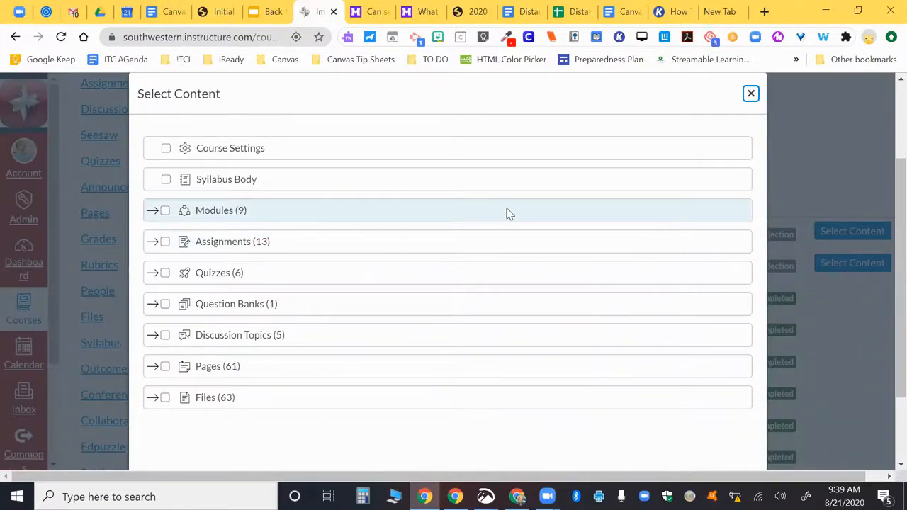
pyautogui.click(165, 211)
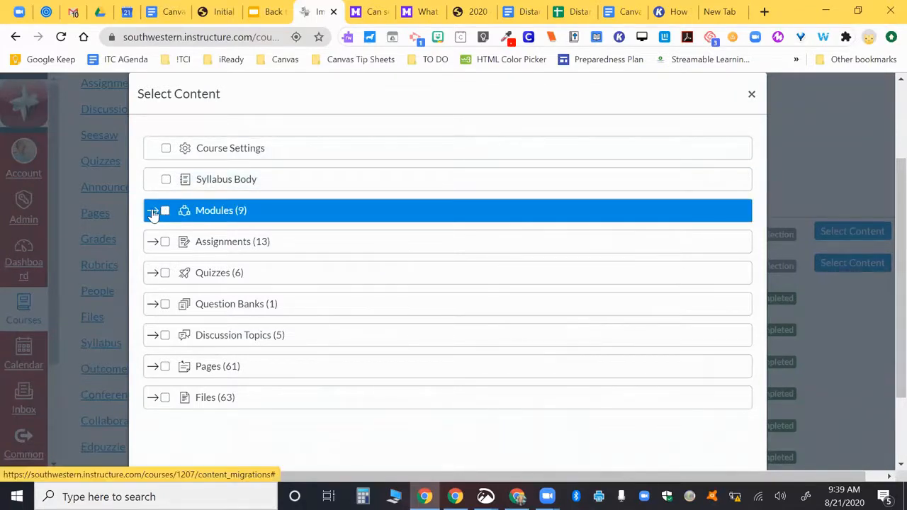
pyautogui.click(152, 213)
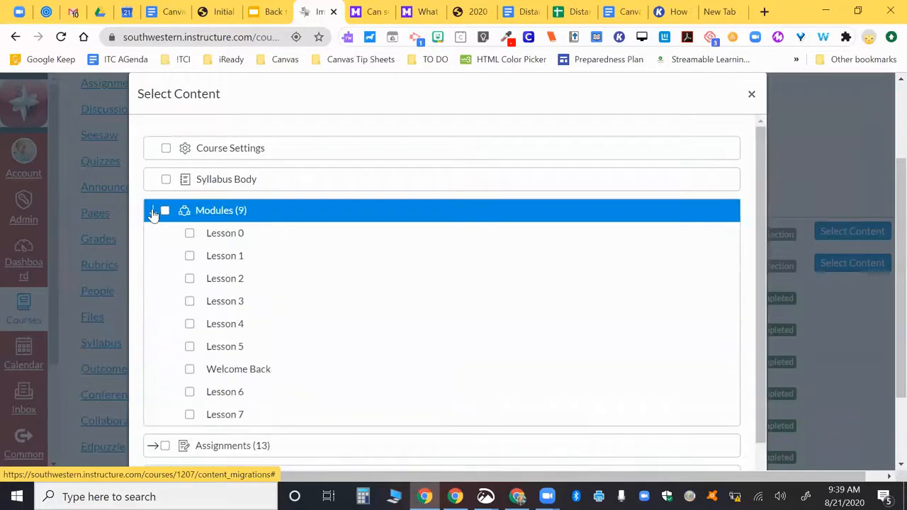
# Select the modules Lesson 0, Lesson 1 and Welcome Back for the import.
pyautogui.click(189, 258)
pyautogui.click(189, 234)
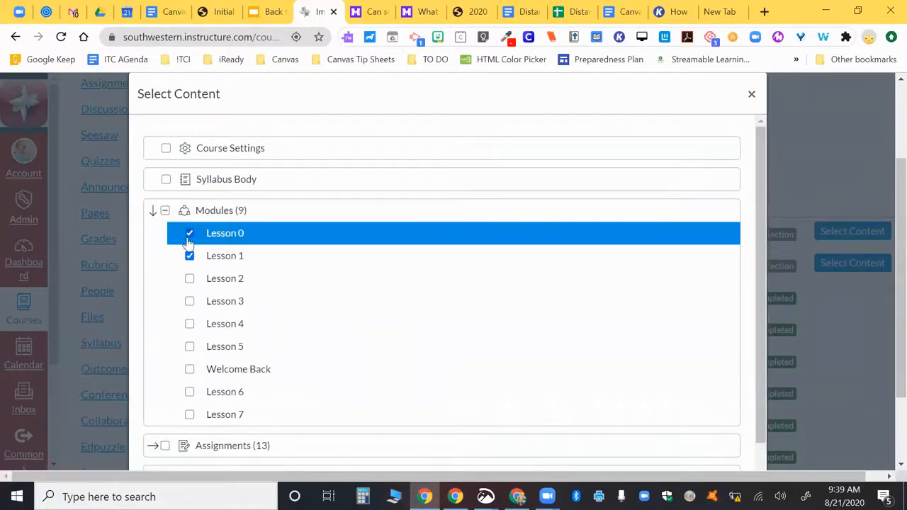
pyautogui.scroll(-1, 201, 294)
pyautogui.scroll(-2, 201, 294)
pyautogui.click(190, 284)
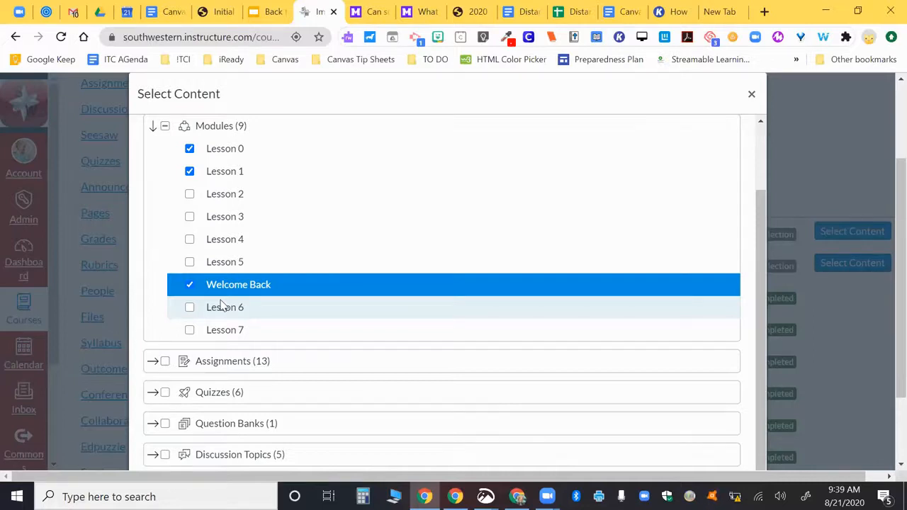
# Expand the Pages list and look through the individual pages available for import.
pyautogui.scroll(-3, 222, 305)
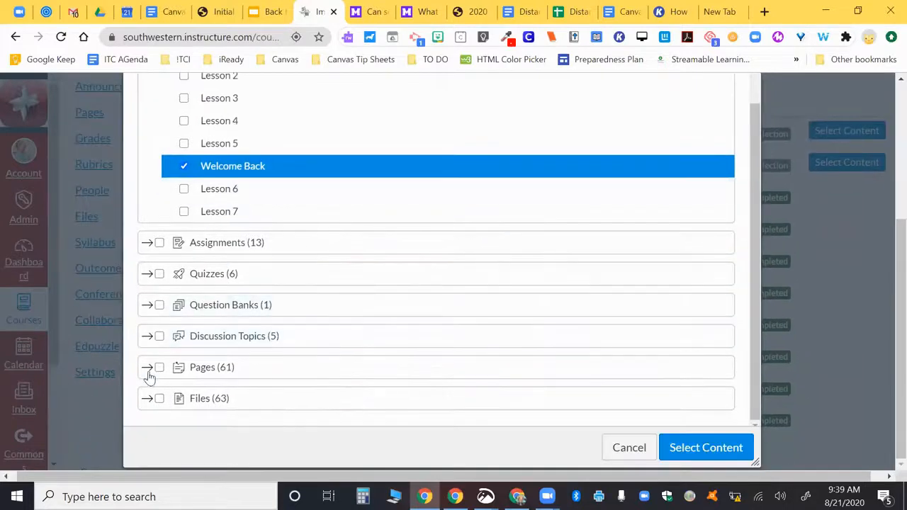
pyautogui.click(148, 367)
pyautogui.scroll(-5, 203, 362)
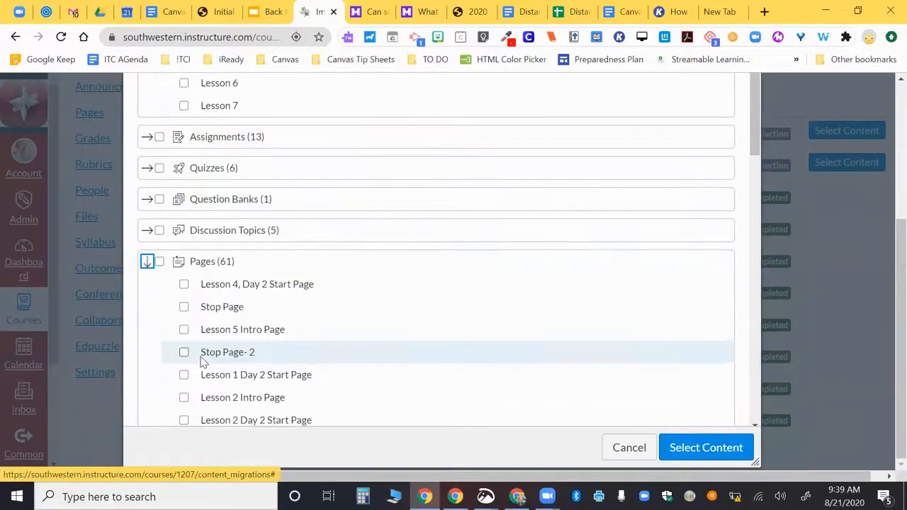
pyautogui.scroll(-5, 202, 361)
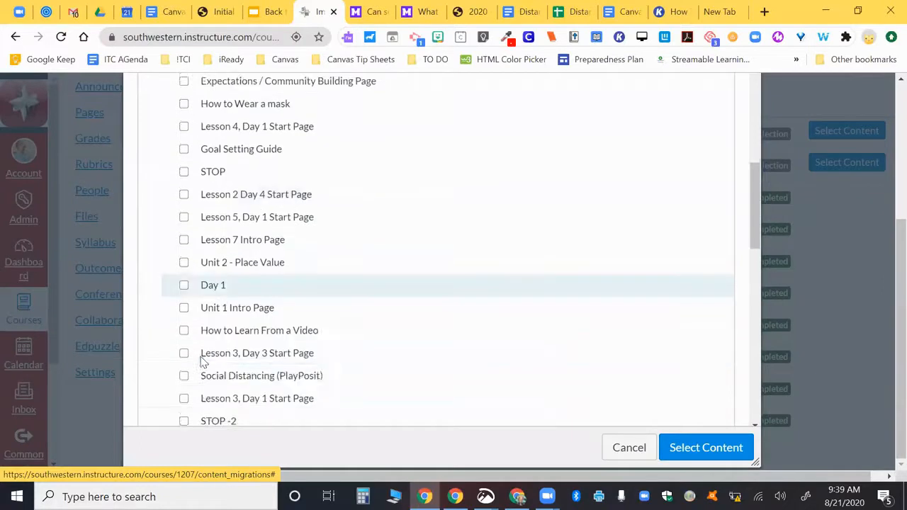
pyautogui.scroll(-2, 203, 362)
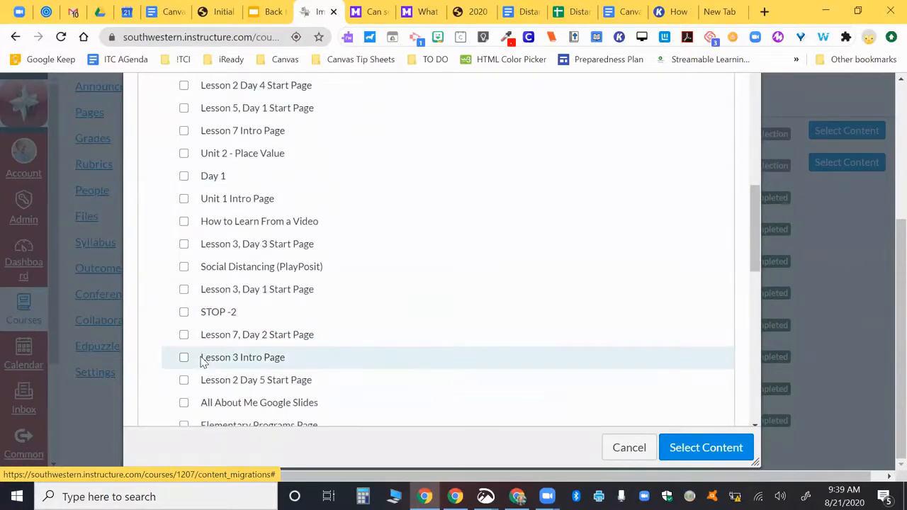
pyautogui.scroll(-2, 203, 361)
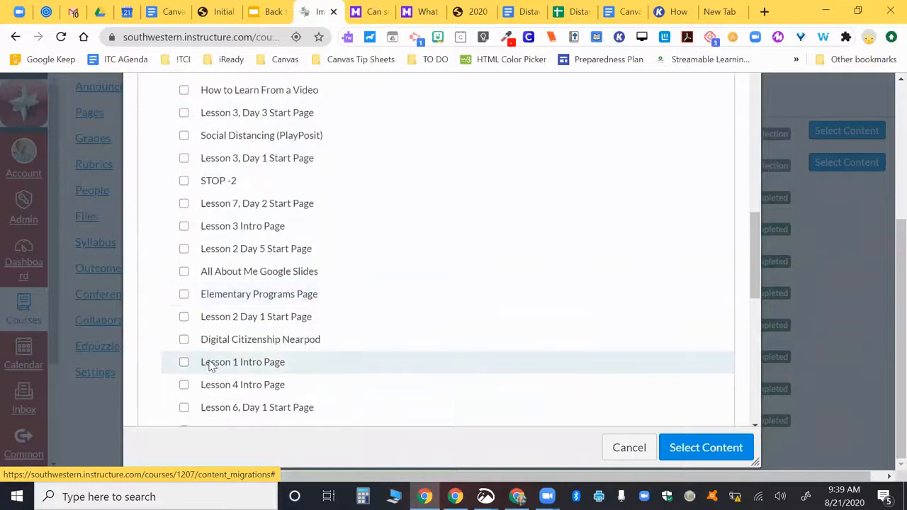
pyautogui.scroll(-5, 210, 365)
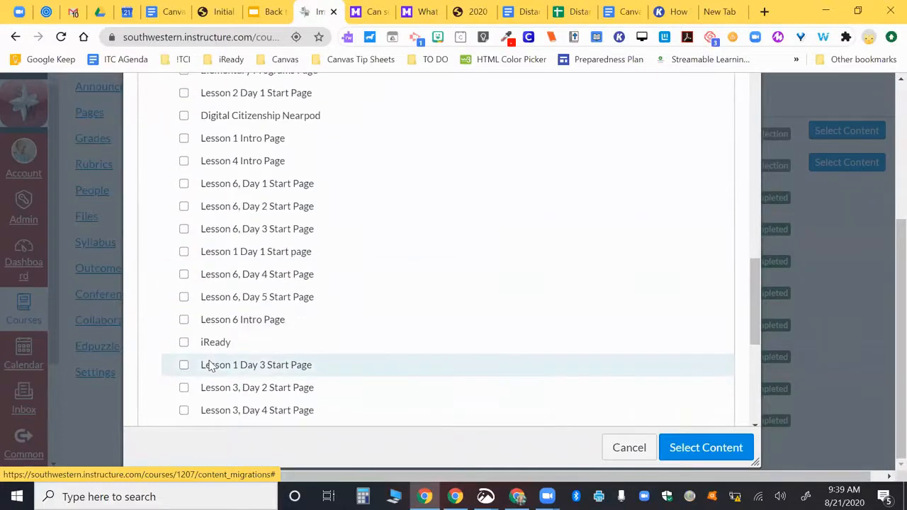
pyautogui.scroll(6, 210, 365)
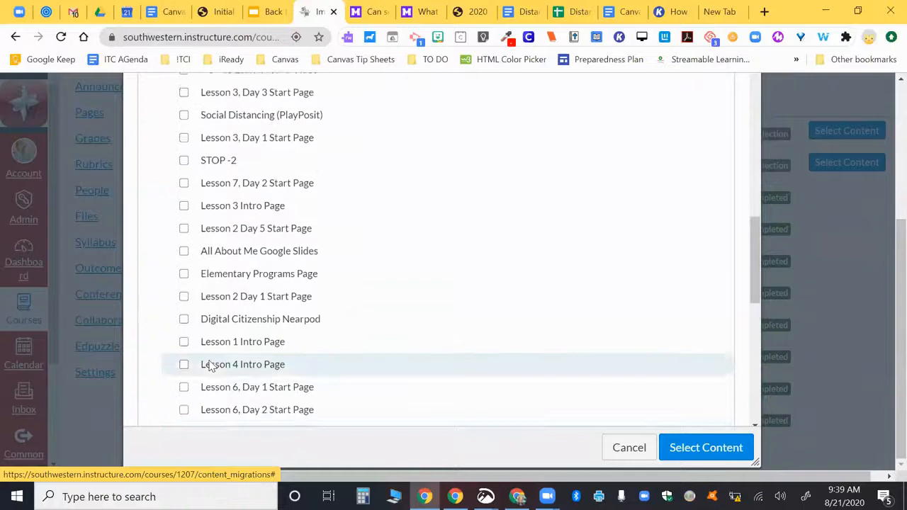
pyautogui.scroll(3, 209, 366)
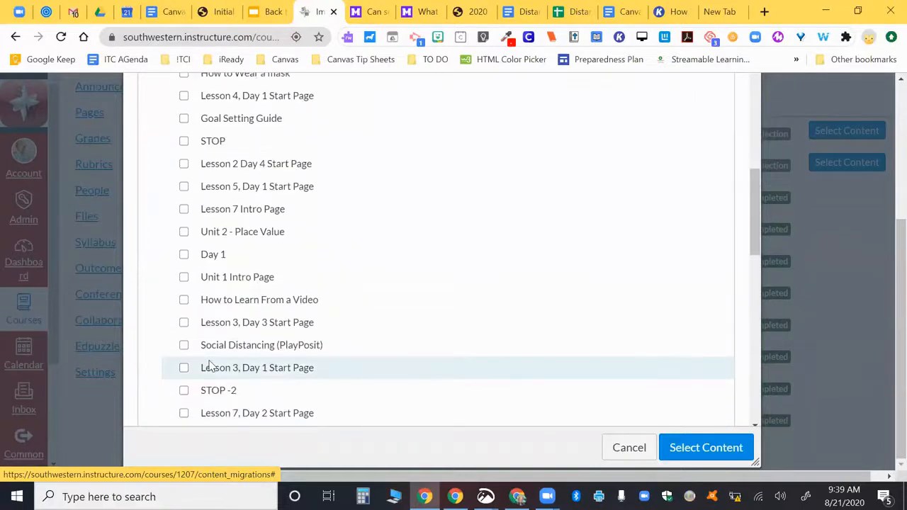
pyautogui.scroll(3, 210, 366)
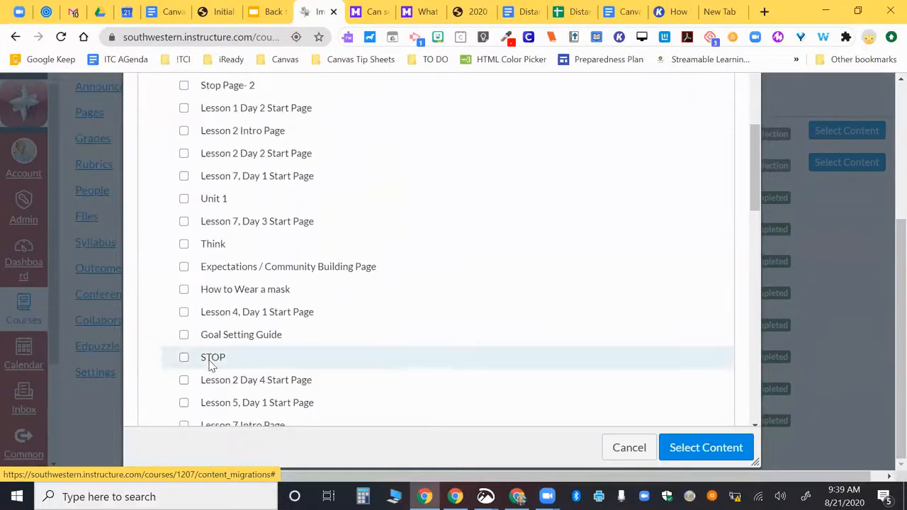
pyautogui.scroll(3, 209, 365)
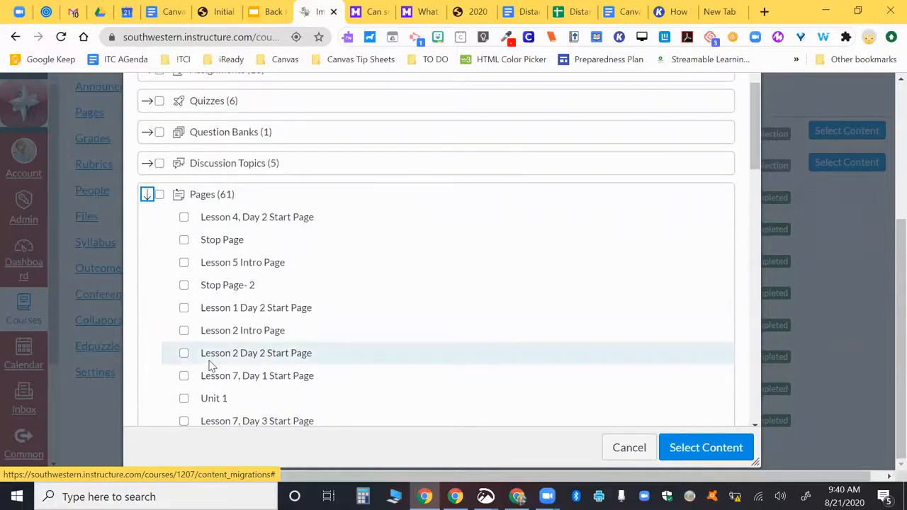
pyautogui.scroll(-2, 210, 366)
pyautogui.scroll(-2, 210, 366)
pyautogui.scroll(6, 210, 365)
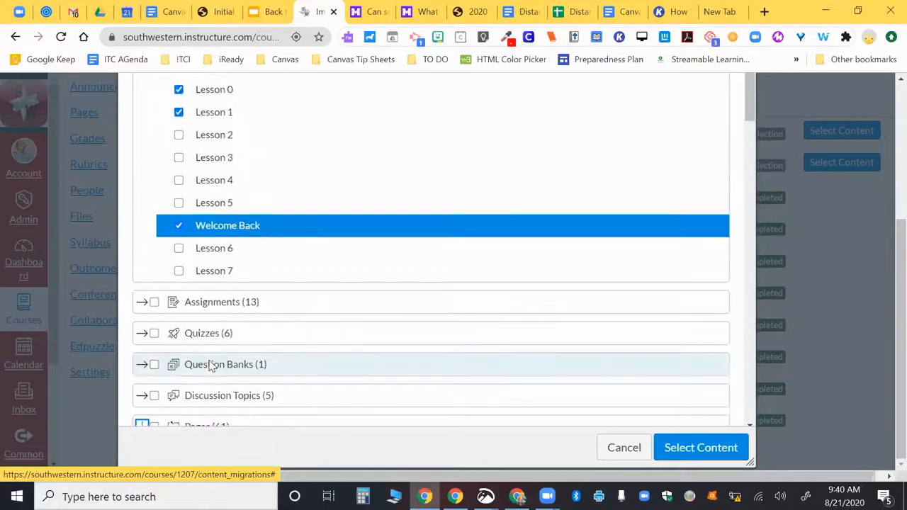
pyautogui.scroll(-5, 209, 366)
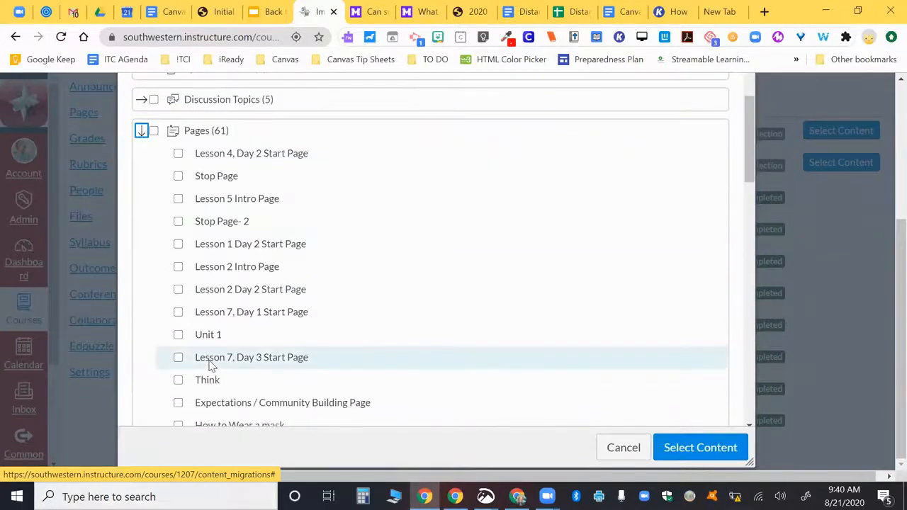
# Add the Expectations / Community Building Page to the content selected for import.
pyautogui.scroll(-1, 210, 366)
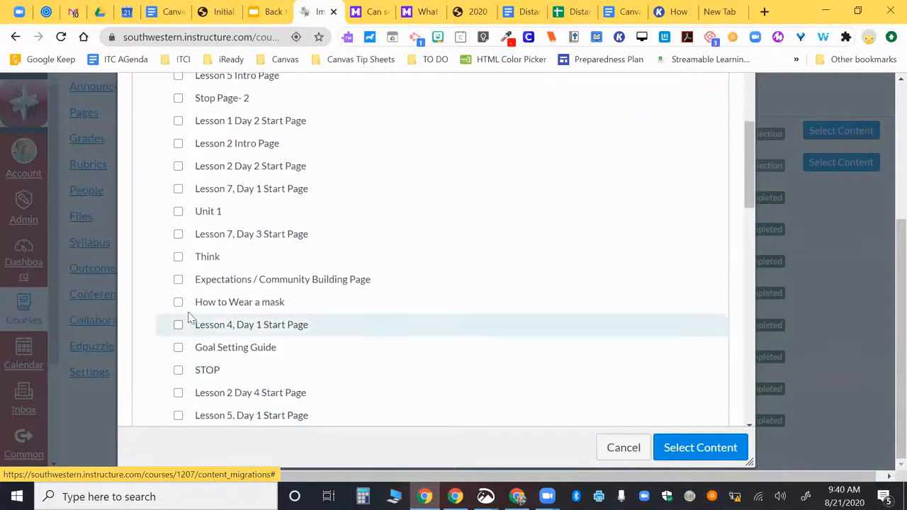
pyautogui.click(178, 279)
pyautogui.scroll(2, 177, 280)
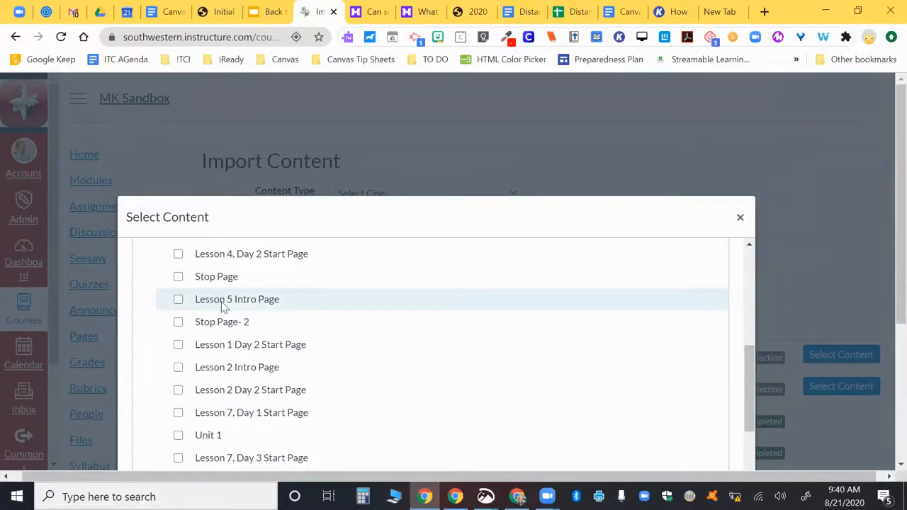
pyautogui.scroll(-2, 220, 305)
pyautogui.scroll(-1, 223, 305)
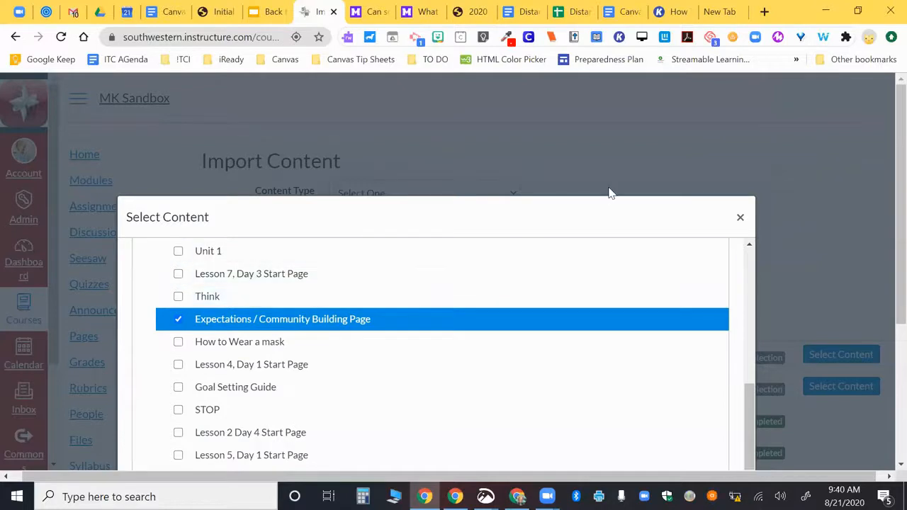
# Submit the selected 3-Math Template content for import and check the job's status among the current jobs.
pyautogui.scroll(-5, 609, 192)
pyautogui.scroll(-12, 609, 192)
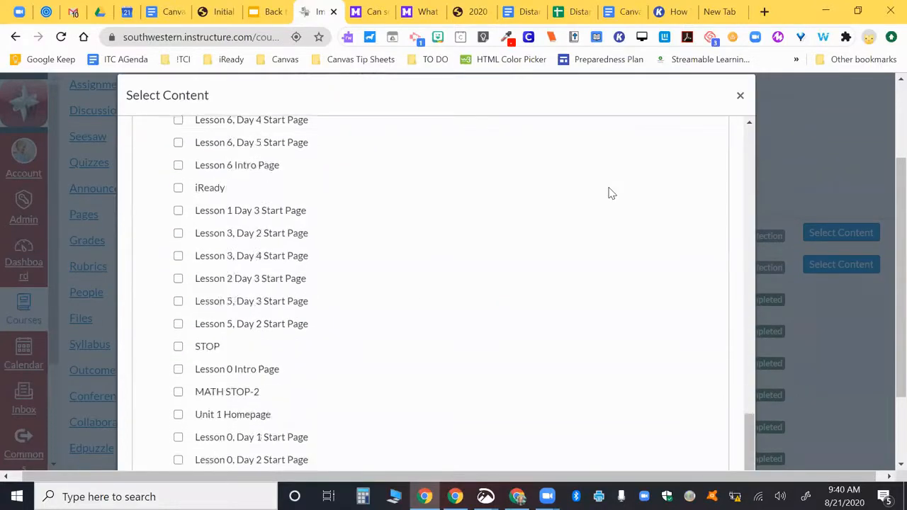
pyautogui.scroll(-2, 832, 345)
pyautogui.click(705, 457)
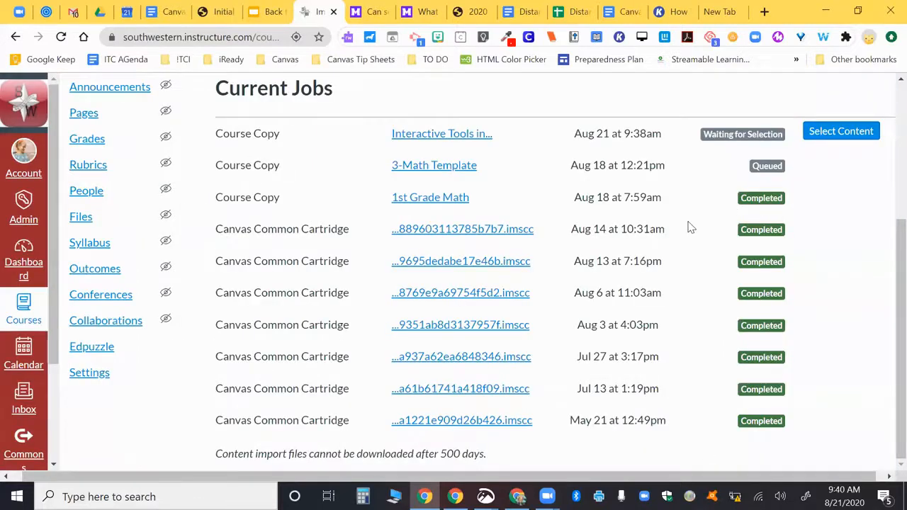
pyautogui.scroll(1, 698, 208)
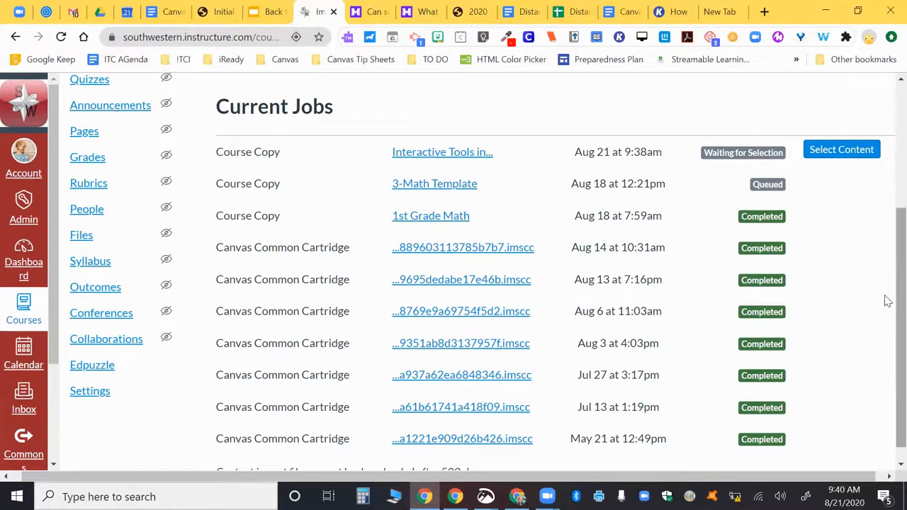
pyautogui.scroll(1, 884, 290)
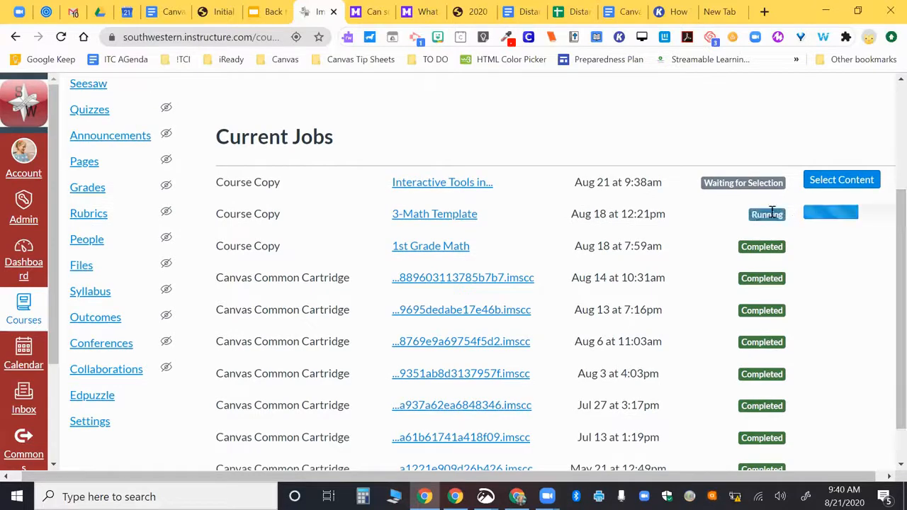
# Open the course's modules and collapse the Reading Module and Plants modules, keeping Welcome Back expanded.
pyautogui.hscroll(1, 711, 466)
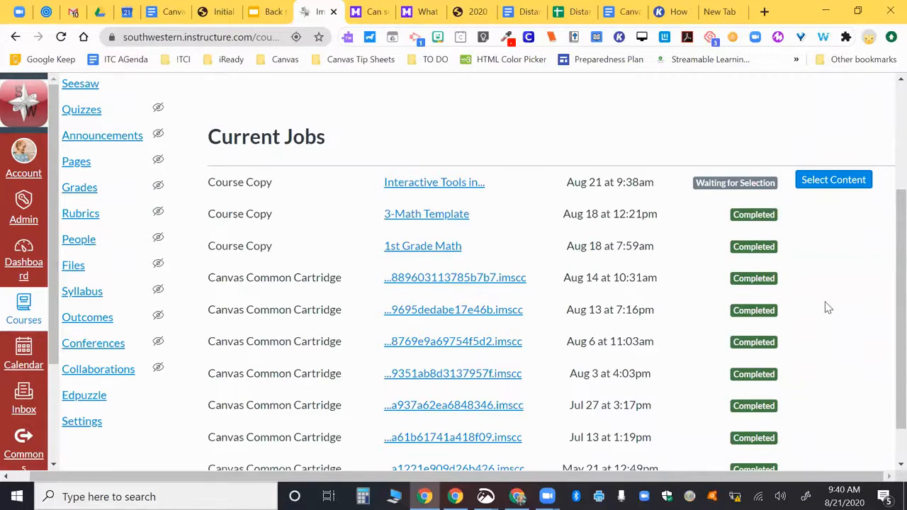
pyautogui.scroll(3, 404, 227)
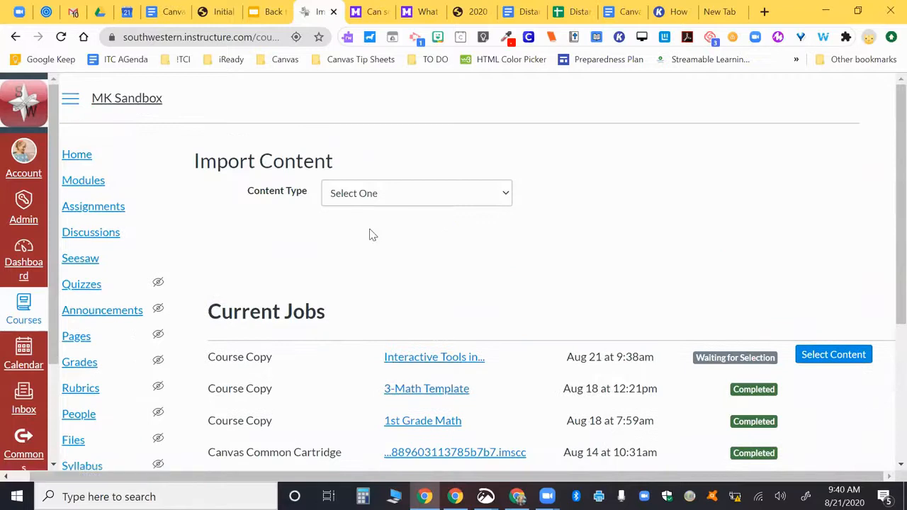
pyautogui.click(84, 182)
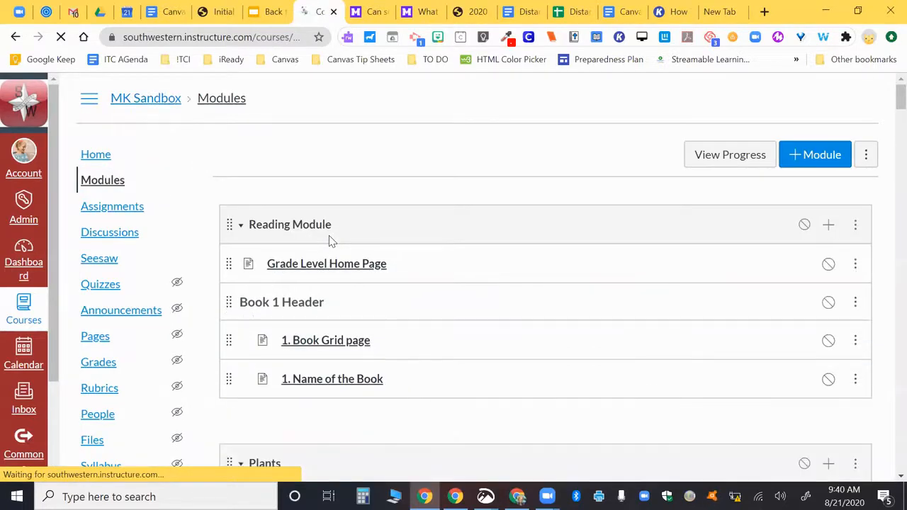
pyautogui.click(239, 225)
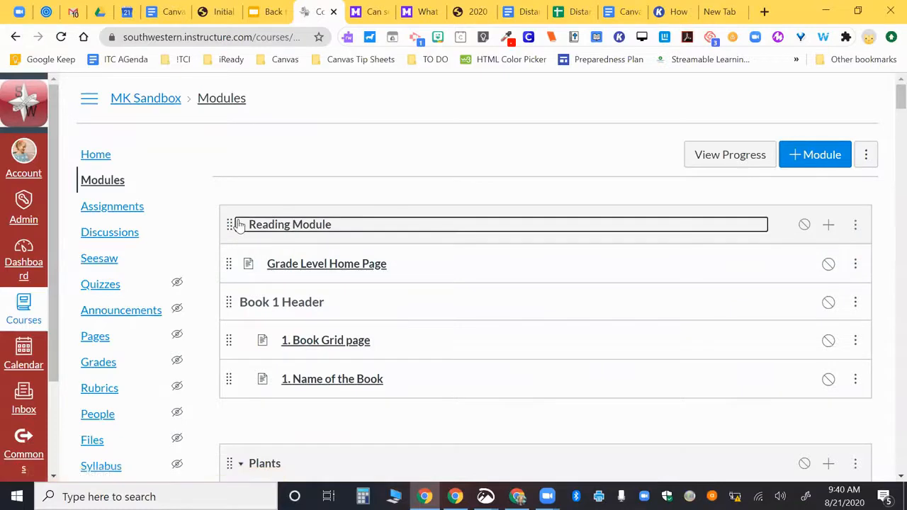
pyautogui.scroll(-2, 239, 224)
pyautogui.scroll(-2, 238, 226)
pyautogui.scroll(3, 238, 212)
pyautogui.click(240, 199)
pyautogui.click(241, 275)
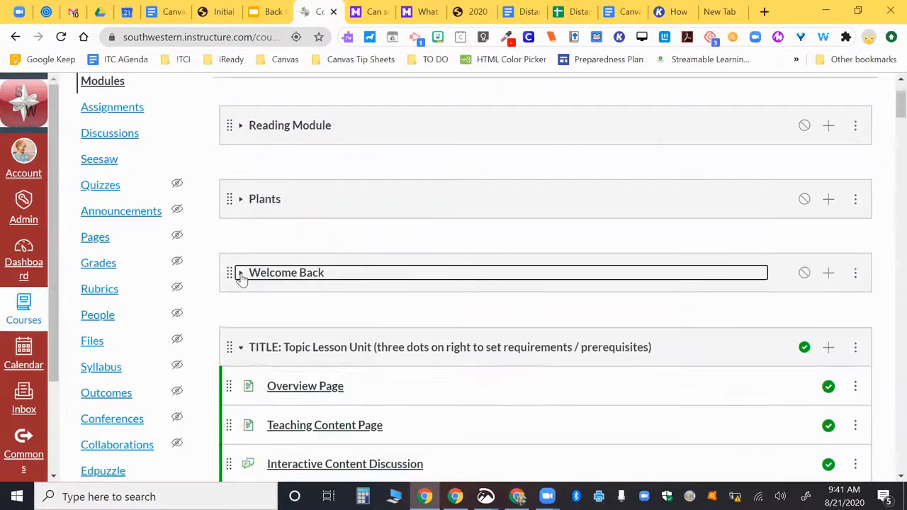
# Look through the module list down to the imported Lesson 0 and Lesson 1 modules and examine Lesson 0's daily items.
pyautogui.scroll(-3, 241, 275)
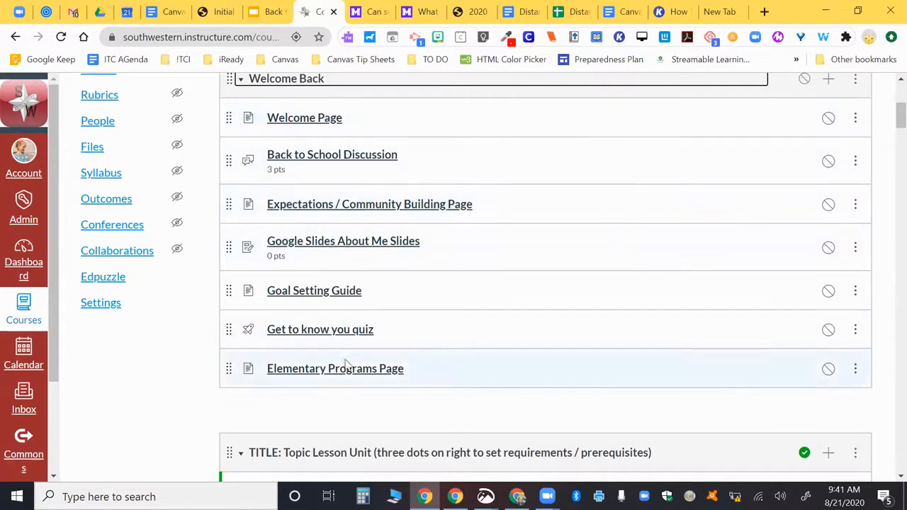
pyautogui.scroll(-4, 346, 369)
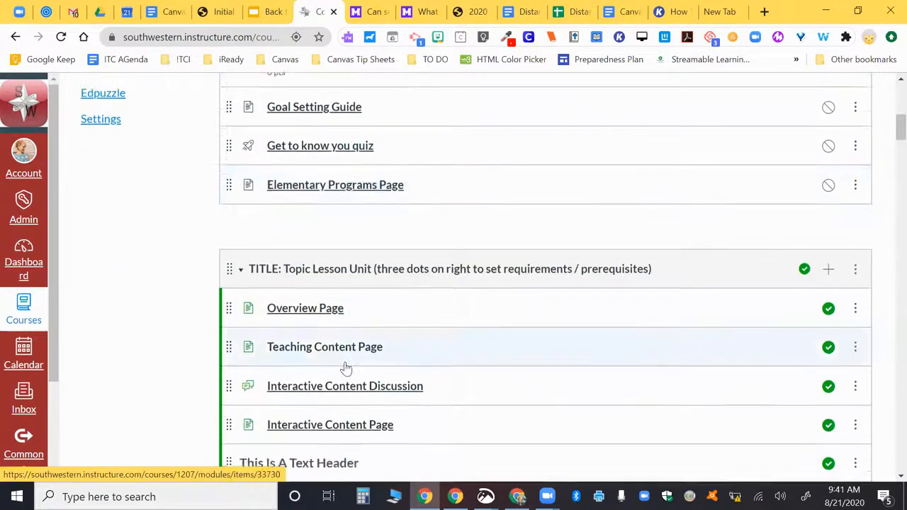
pyautogui.scroll(-12, 345, 363)
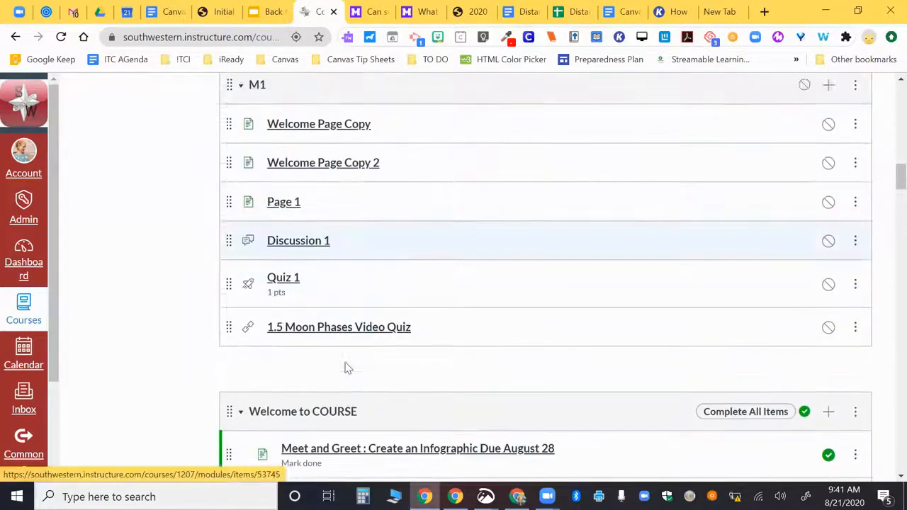
pyautogui.scroll(-12, 346, 367)
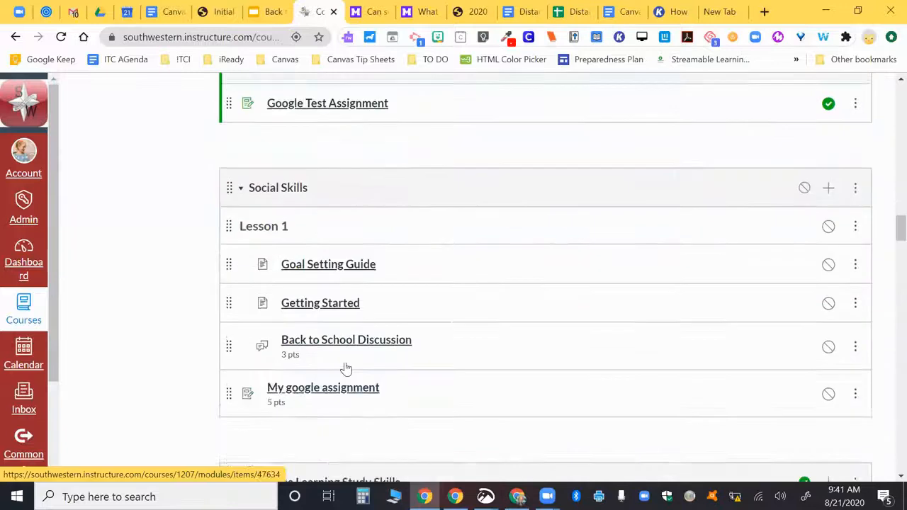
pyautogui.scroll(-12, 346, 368)
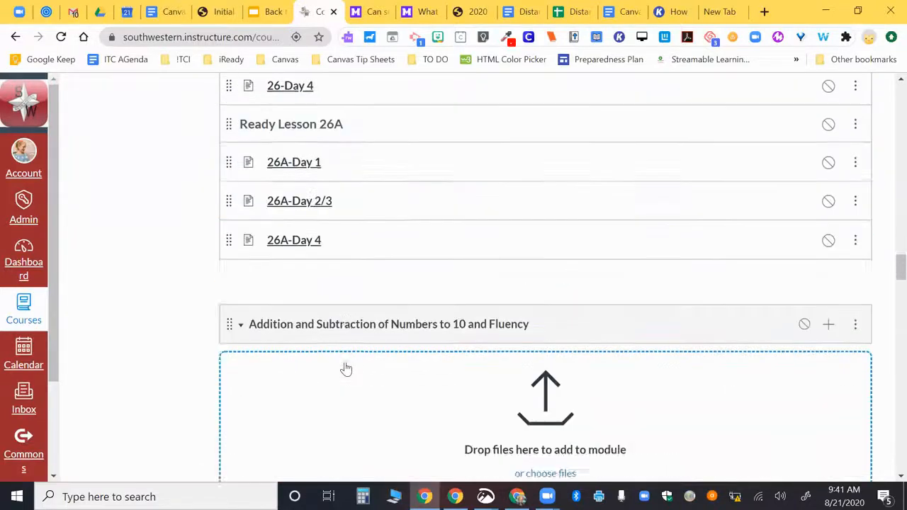
pyautogui.scroll(-10, 347, 368)
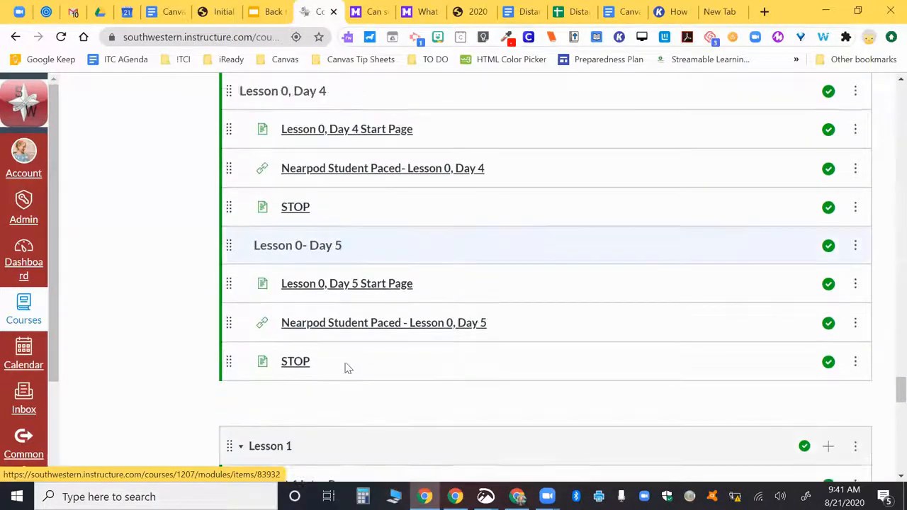
pyautogui.scroll(5, 348, 368)
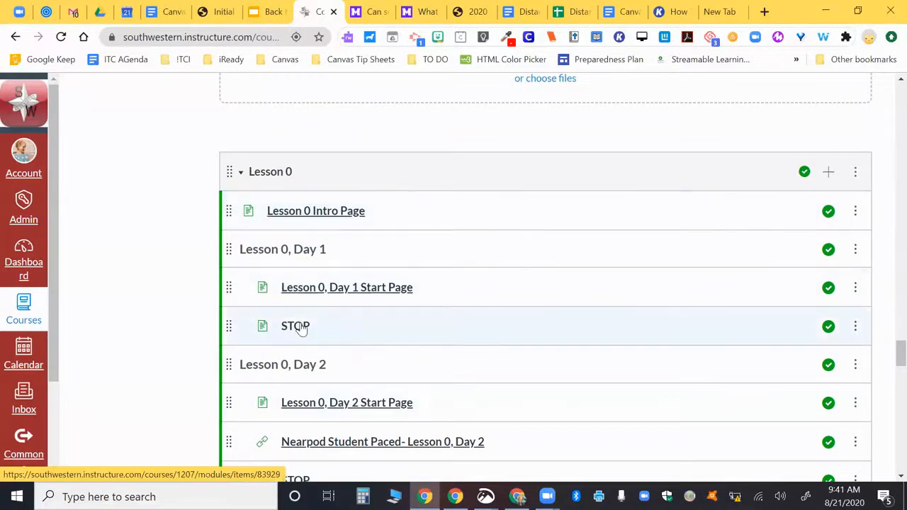
pyautogui.scroll(-3, 301, 328)
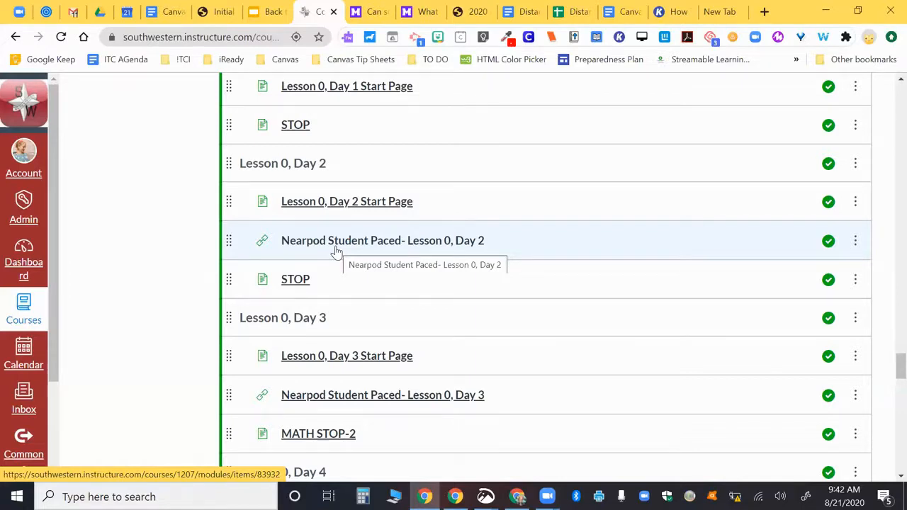
pyautogui.scroll(-2, 305, 354)
pyautogui.scroll(-8, 305, 355)
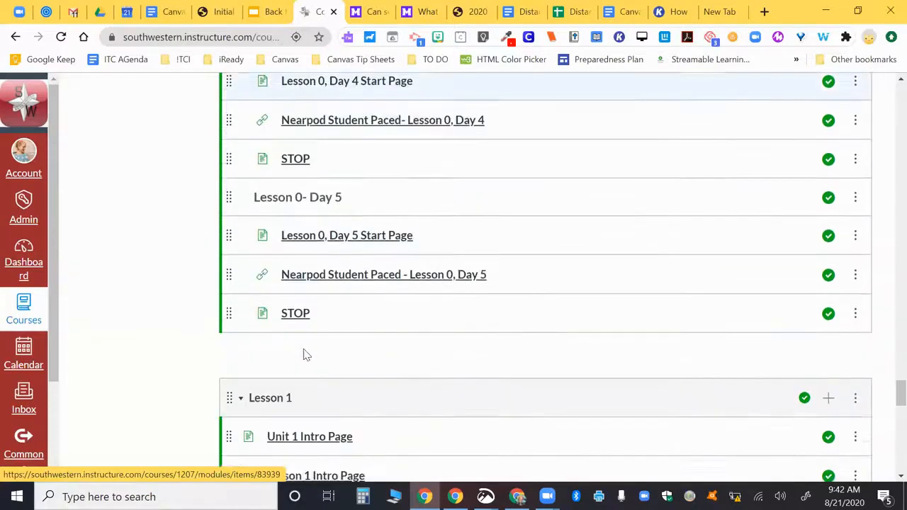
# Examine the items in the imported Welcome Back module, from Welcome Page-2 through Elementary Programs Page-2.
pyautogui.scroll(-8, 306, 354)
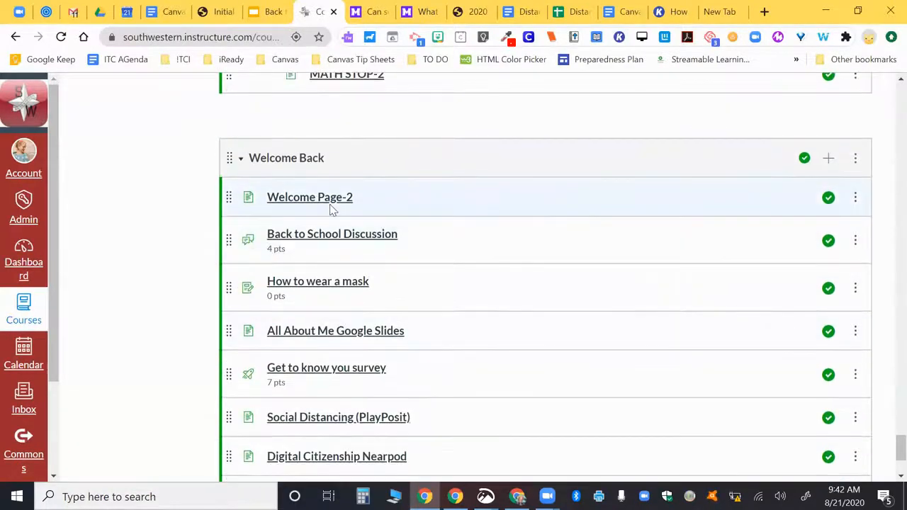
pyautogui.scroll(-1, 330, 210)
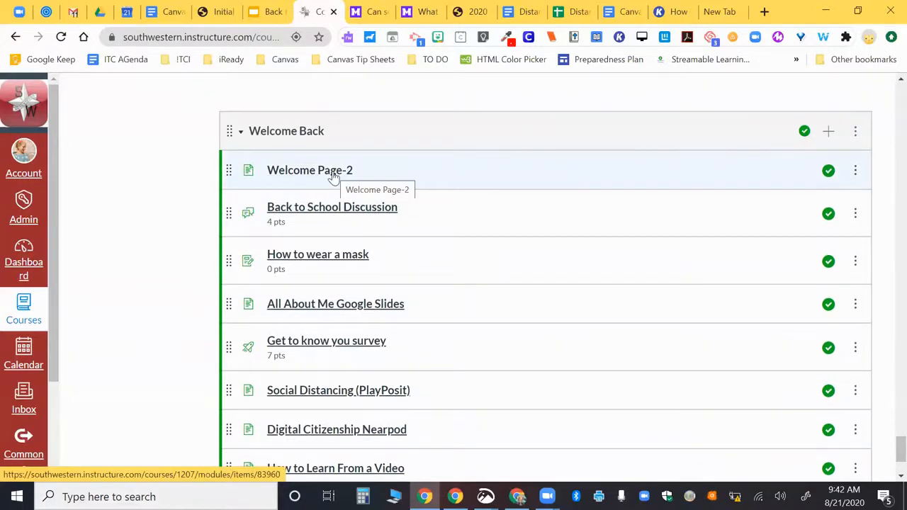
pyautogui.scroll(-3, 333, 176)
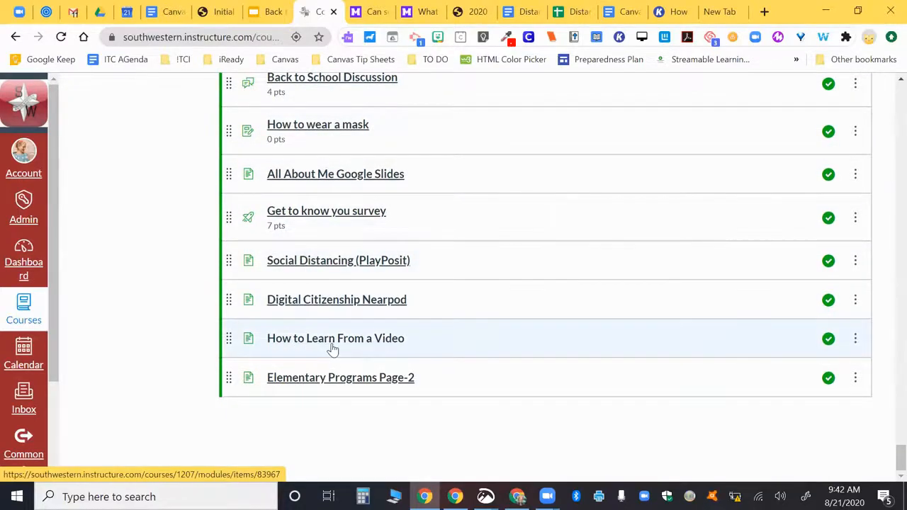
pyautogui.scroll(3, 333, 347)
pyautogui.scroll(-1, 334, 347)
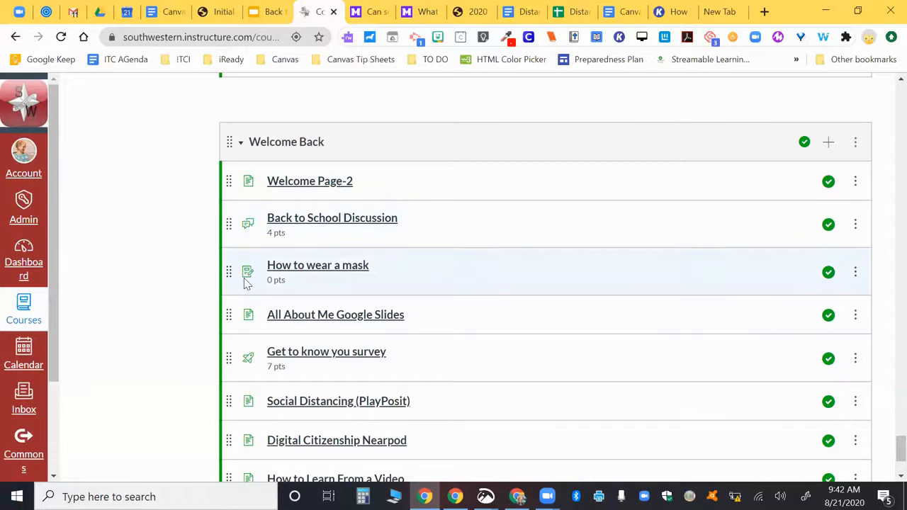
pyautogui.scroll(-1, 244, 277)
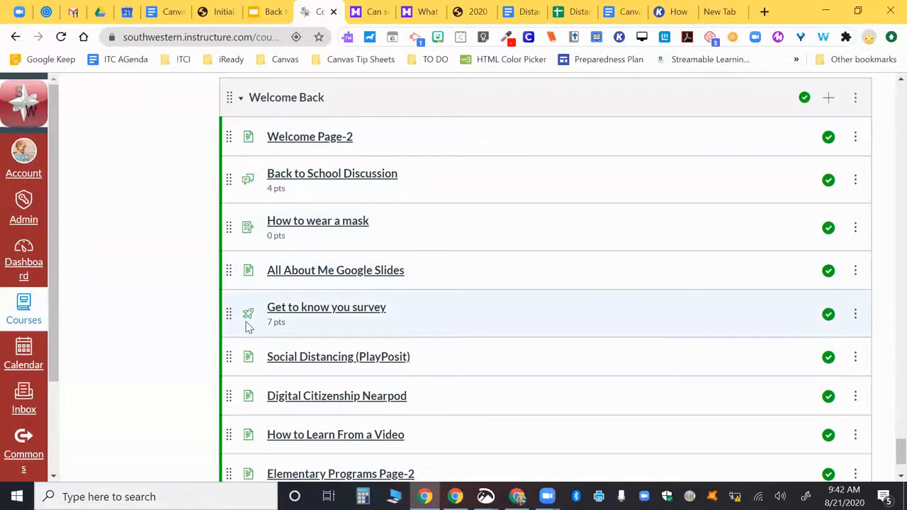
pyautogui.scroll(-2, 248, 326)
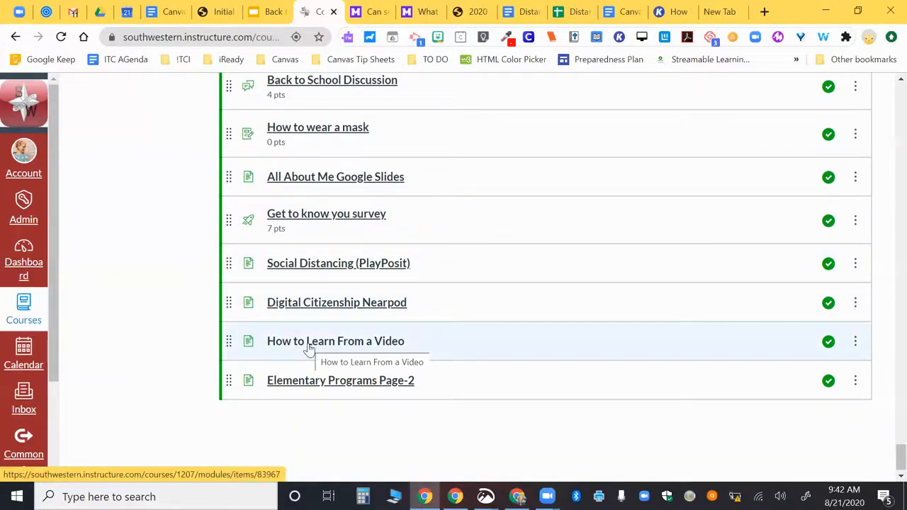
# Open Elementary Programs Page-2 and look over its linked program images.
pyautogui.click(308, 388)
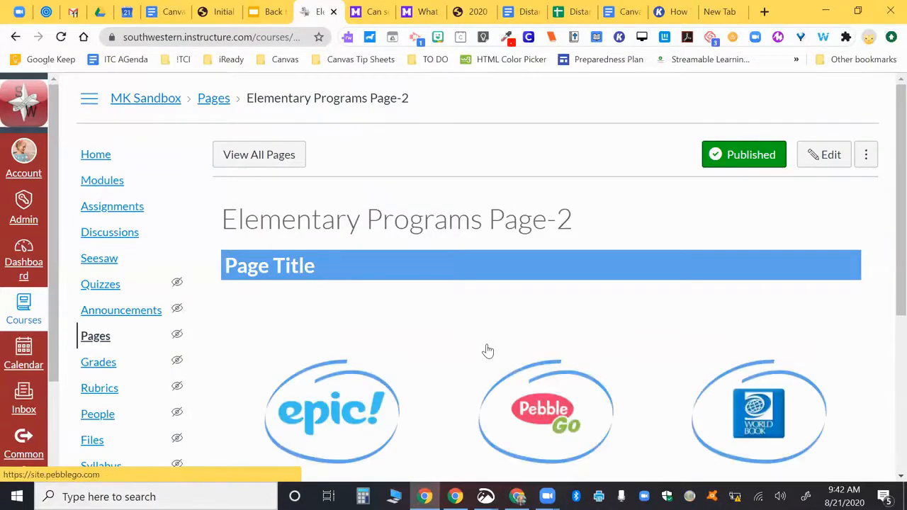
pyautogui.scroll(-3, 488, 351)
pyautogui.scroll(-1, 487, 351)
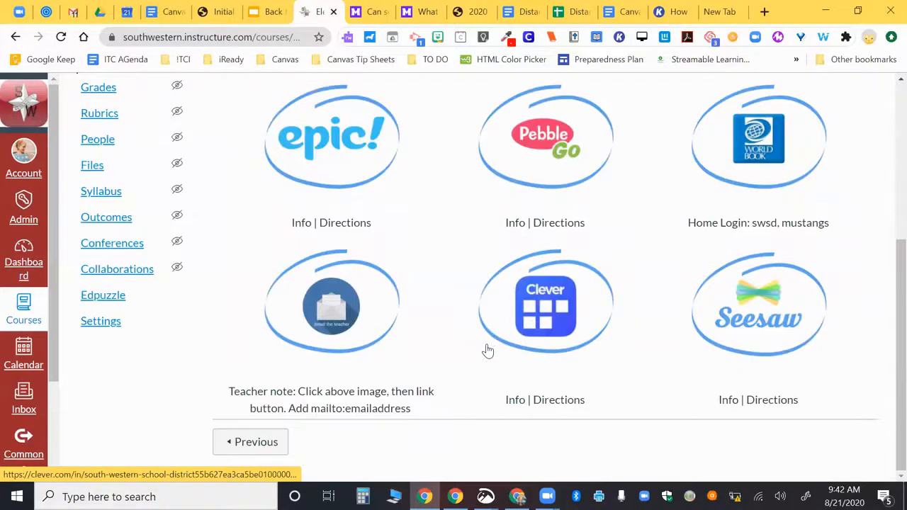
pyautogui.scroll(4, 486, 352)
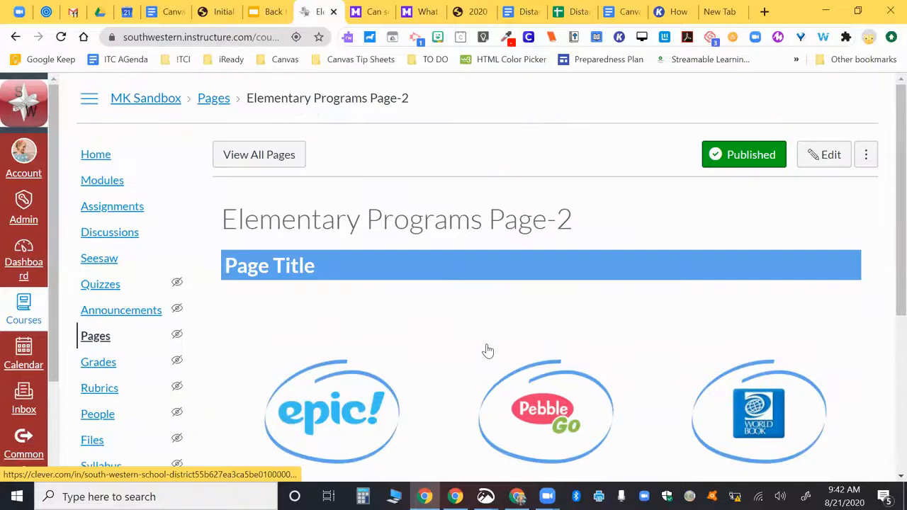
# Unpublish the MK Sandbox course from its home page and publish it again.
pyautogui.click(96, 162)
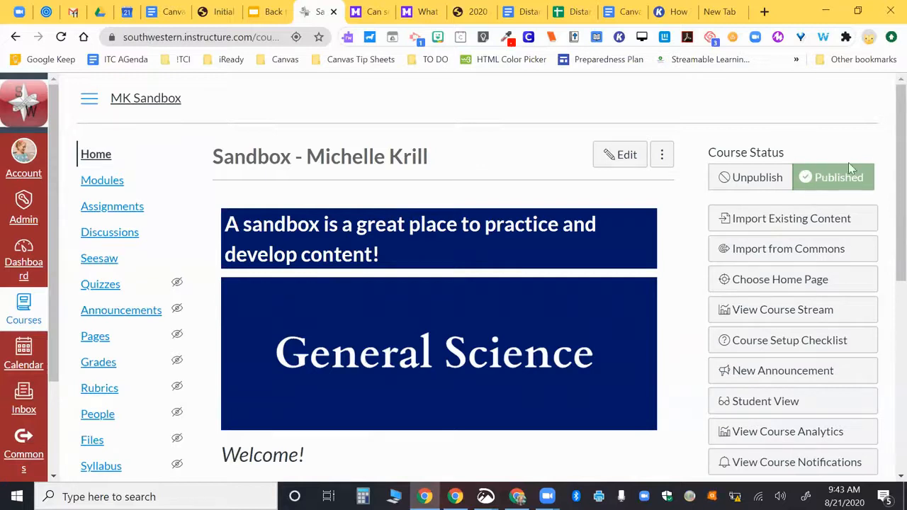
pyautogui.click(743, 177)
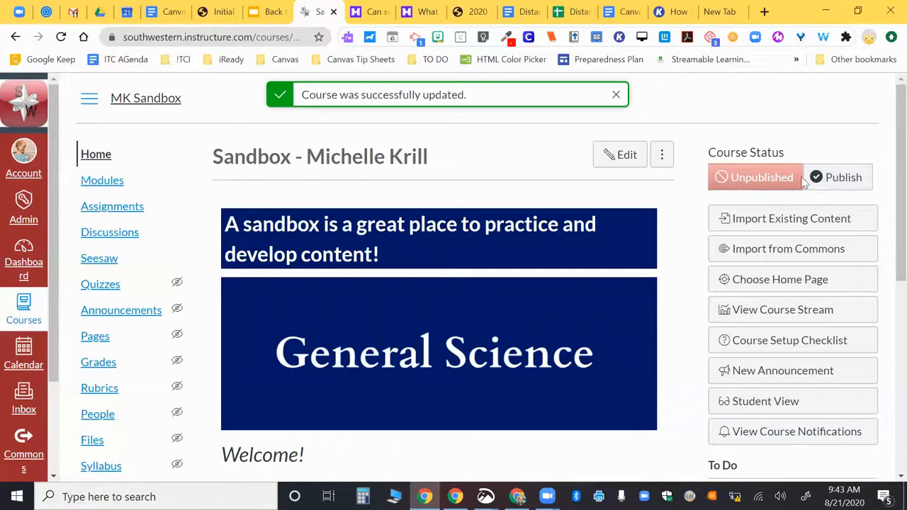
pyautogui.click(837, 183)
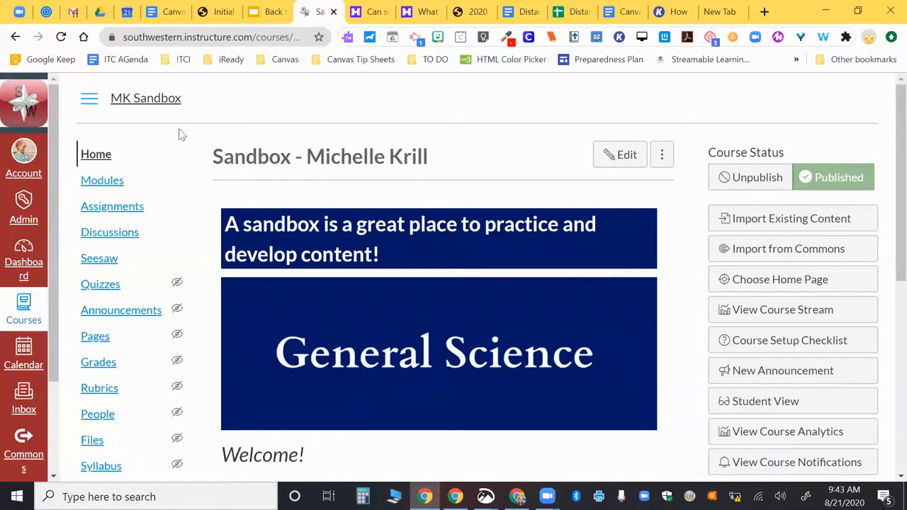
# Publish the unpublished Welcome Back module below Plants together with all its items.
pyautogui.click(90, 186)
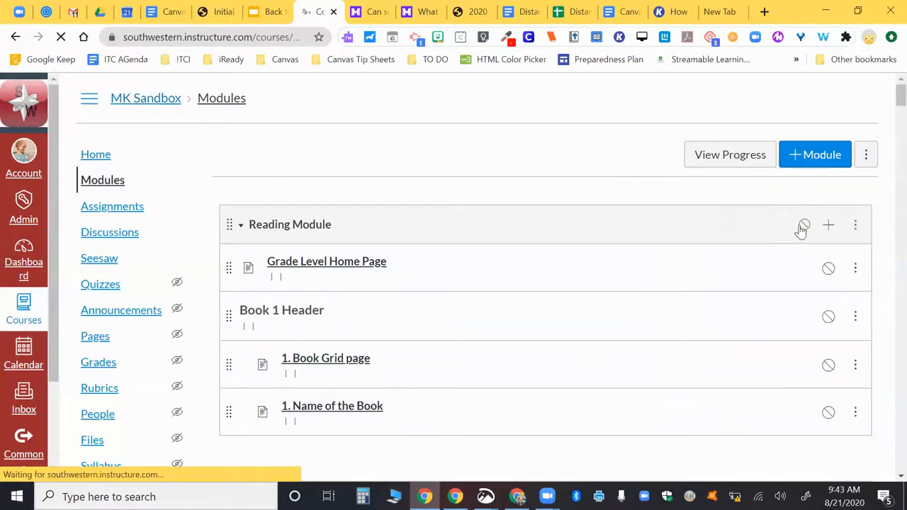
pyautogui.scroll(-4, 805, 225)
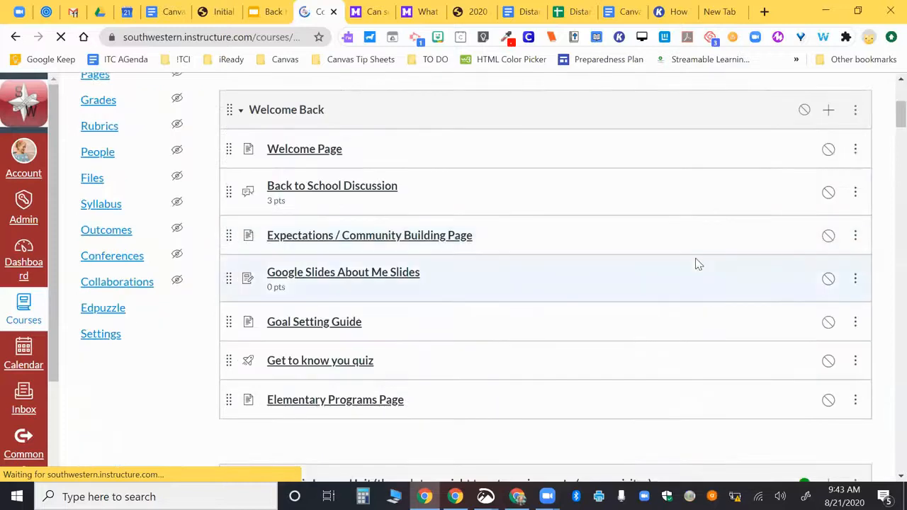
pyautogui.scroll(2, 702, 260)
pyautogui.click(805, 252)
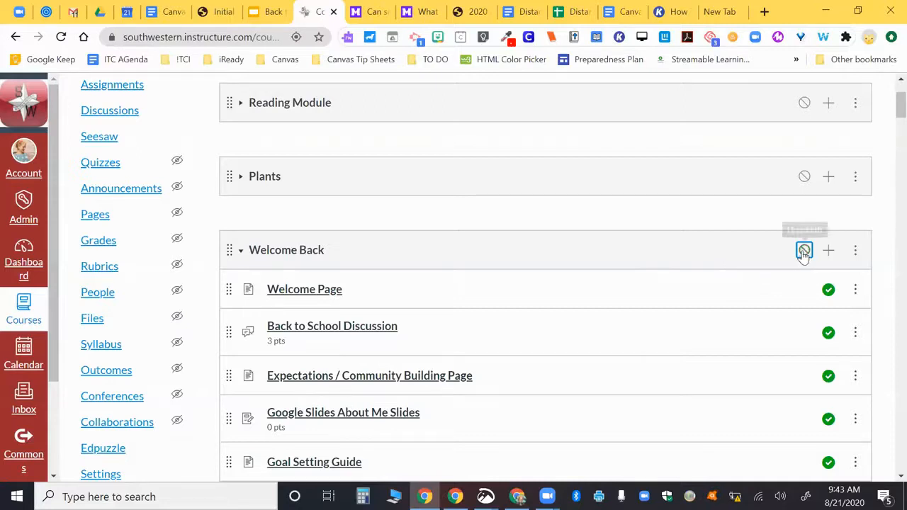
# Move the published Welcome Back module to the top of the module list.
pyautogui.click(855, 251)
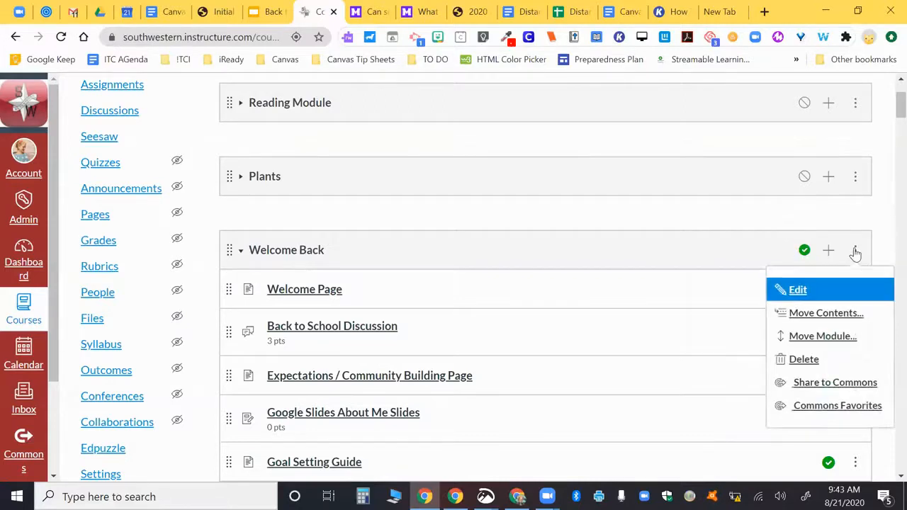
pyautogui.click(806, 337)
pyautogui.click(830, 226)
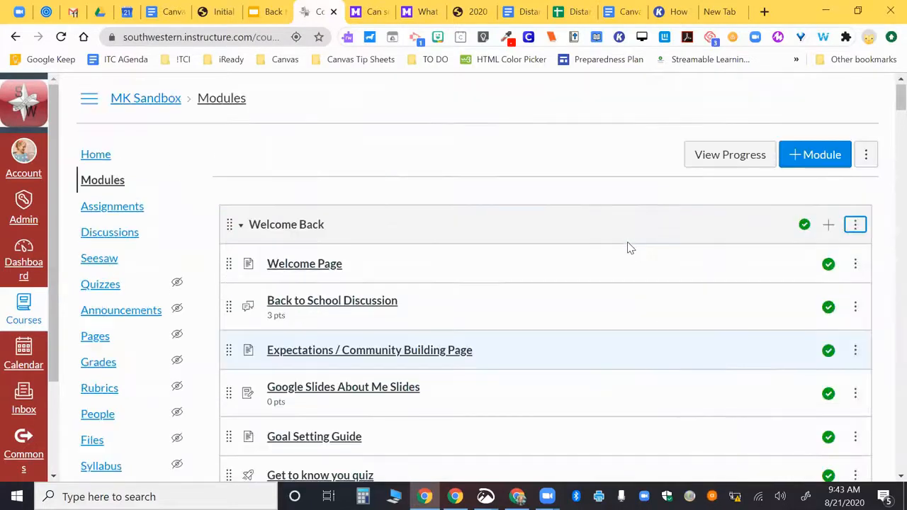
# Check the items of the relocated Welcome Back module and return to the course home page.
pyautogui.scroll(-1, 628, 243)
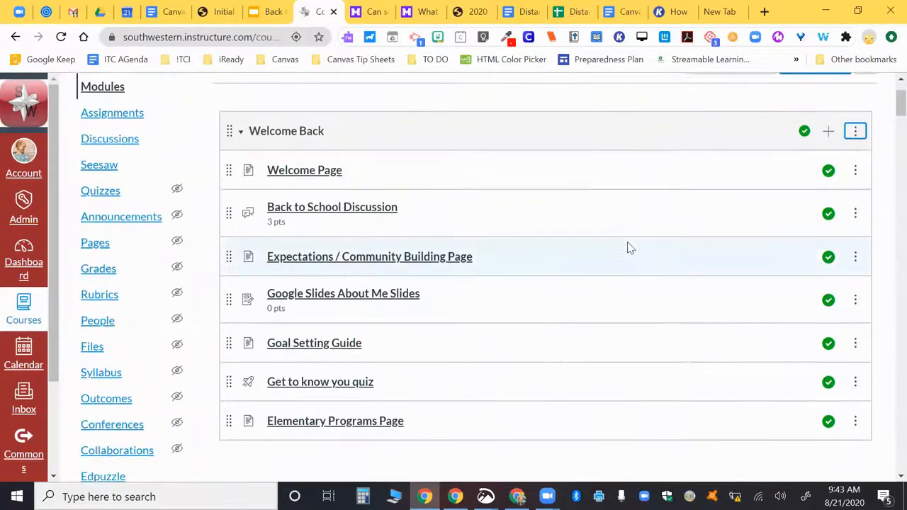
pyautogui.scroll(1, 178, 221)
pyautogui.click(97, 153)
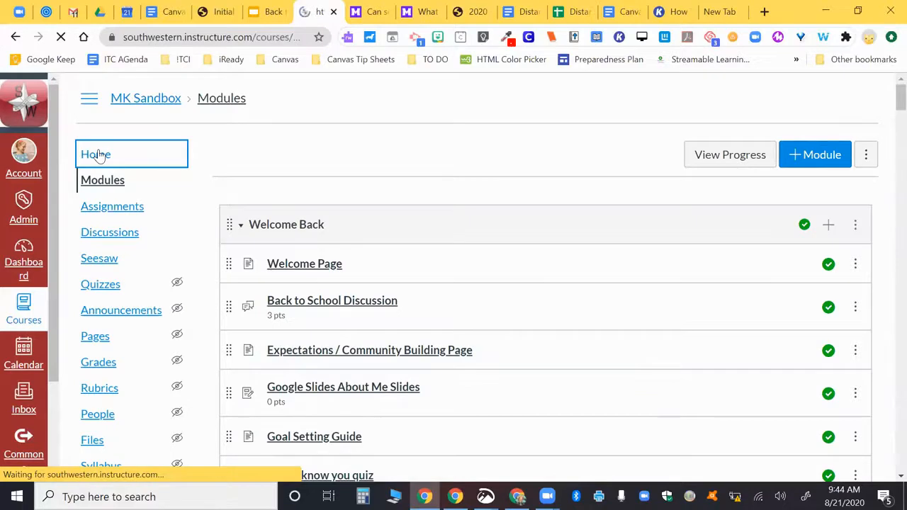